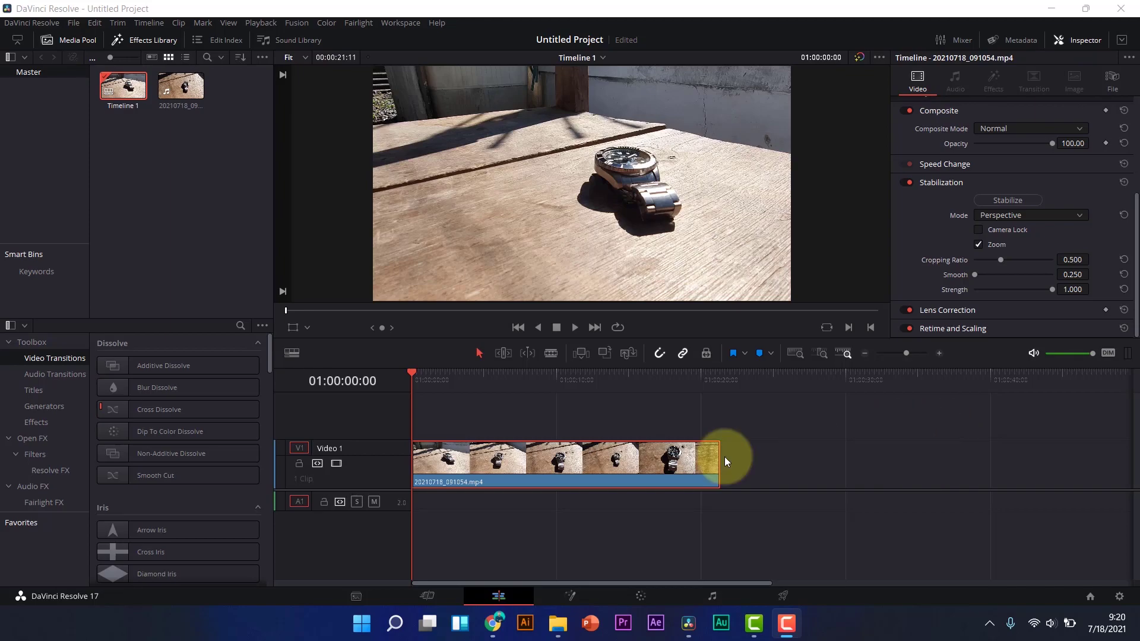
Step: Scrub through the watch clip on the timeline to review its camera movement
left_click(411, 372)
left_click_drag(411, 371, 609, 434)
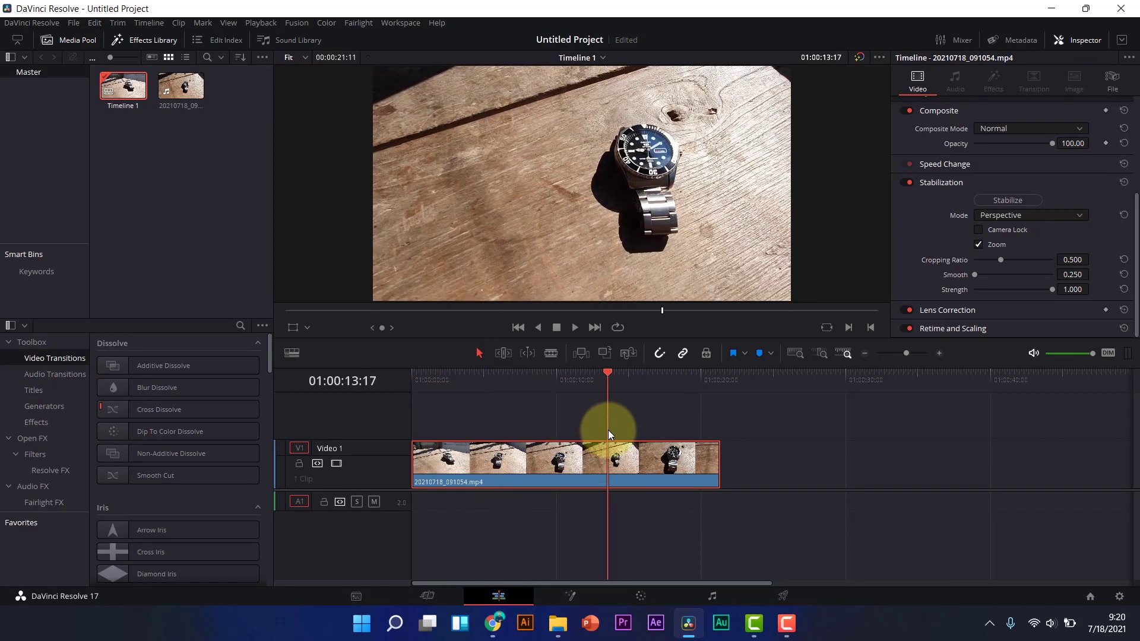
left_click_drag(609, 434, 671, 427)
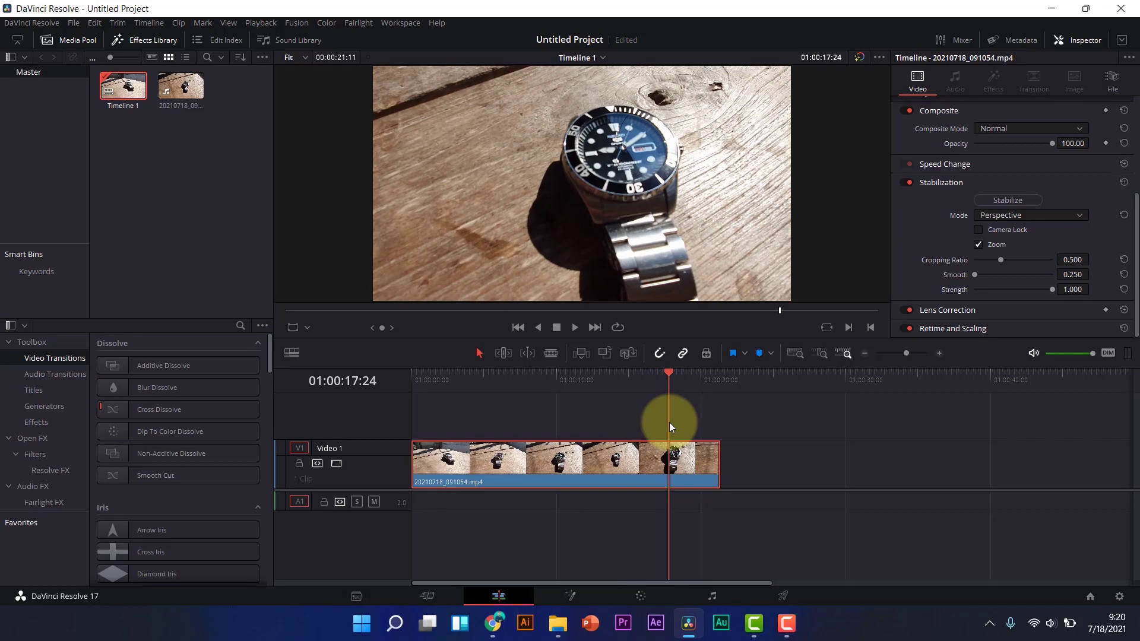
left_click_drag(670, 427, 585, 438)
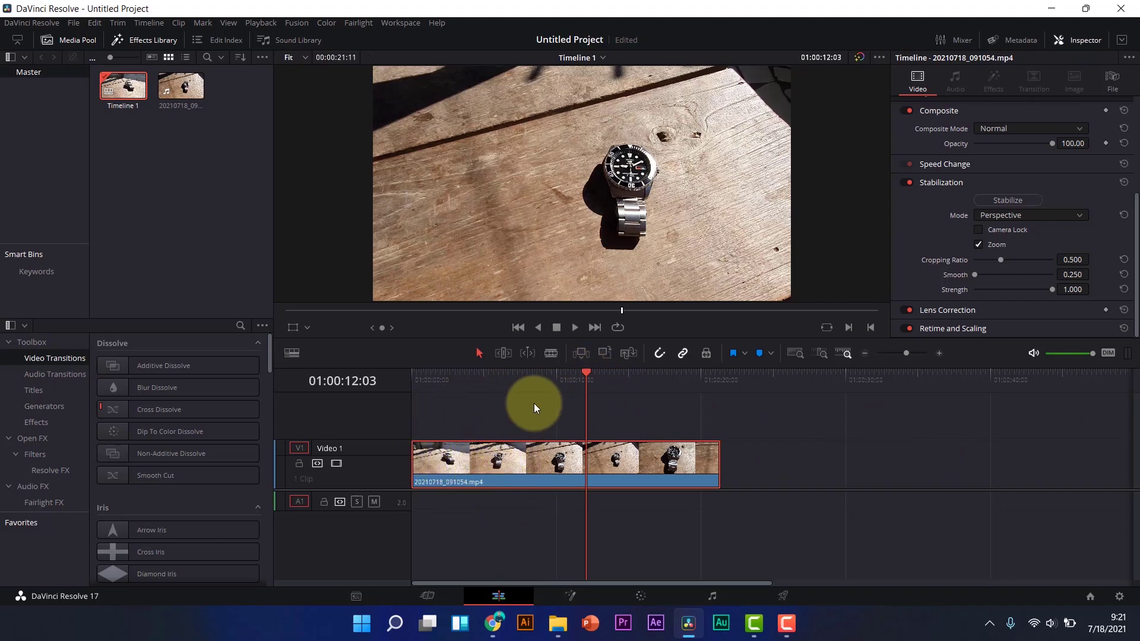
Step: Try splitting the clip into three parts, with the first cut at about 01:00:07:27, and undo both cuts
left_click(552, 355)
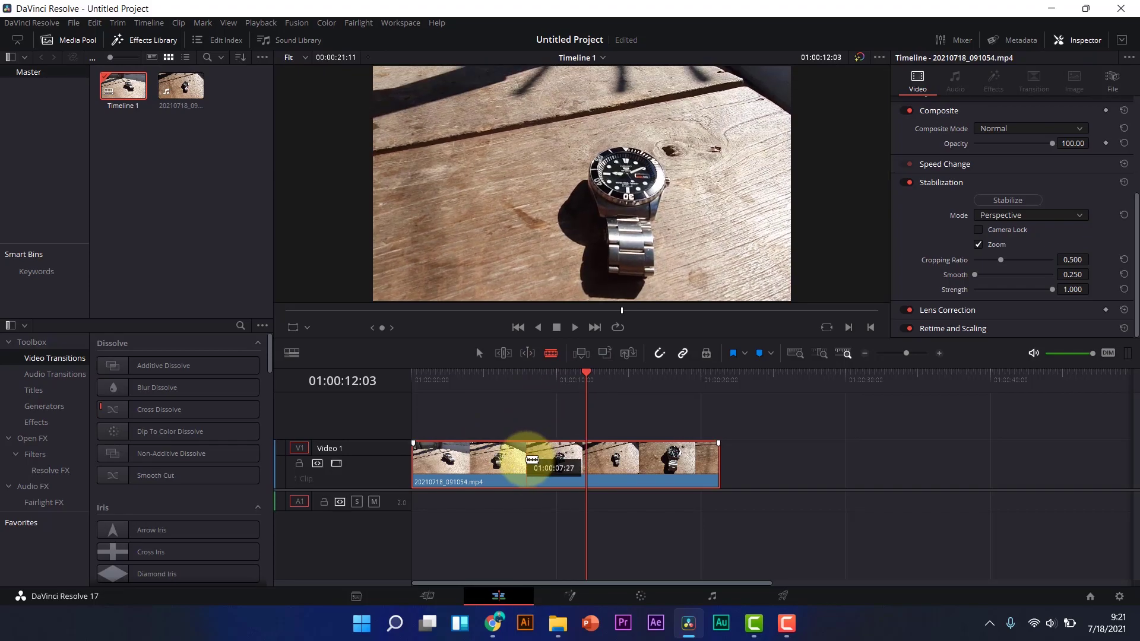
left_click(527, 460)
left_click(640, 461)
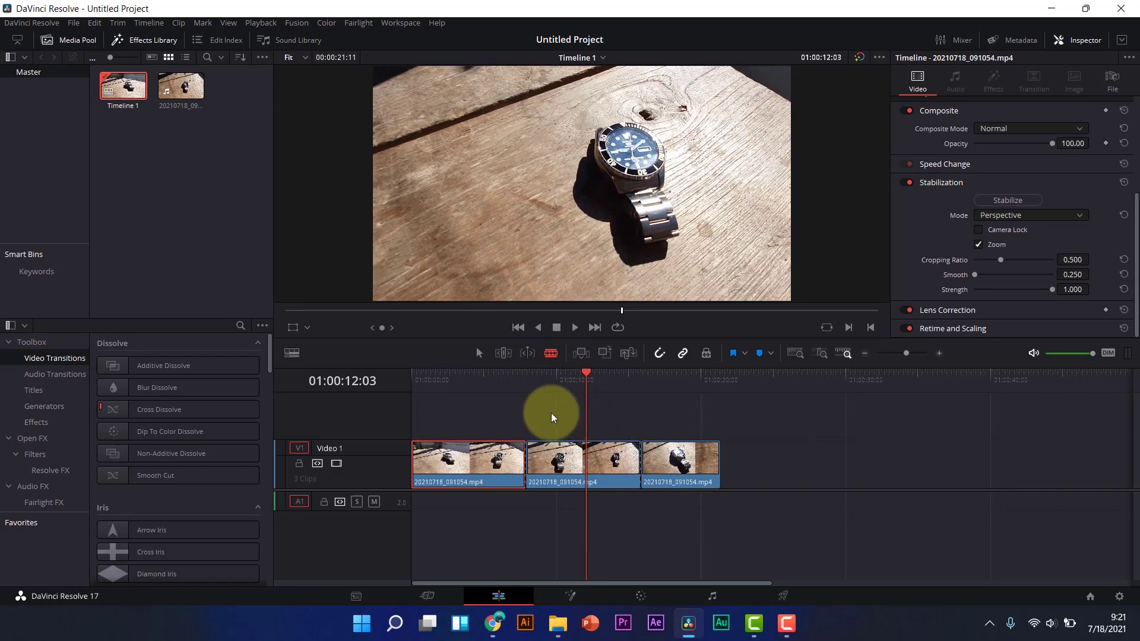
key("ctrl+z")
key("ctrl+z")
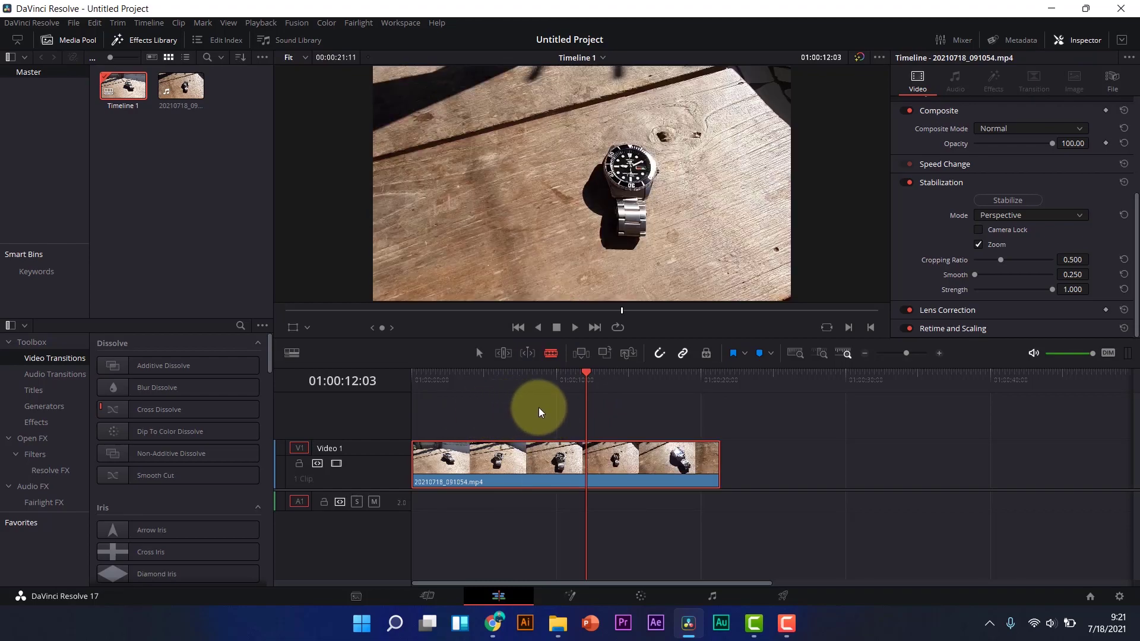
Step: Move the playhead to 01:00:19:03 and bring up the clip's Stabilization settings in the Inspector
left_click_drag(587, 374, 692, 461)
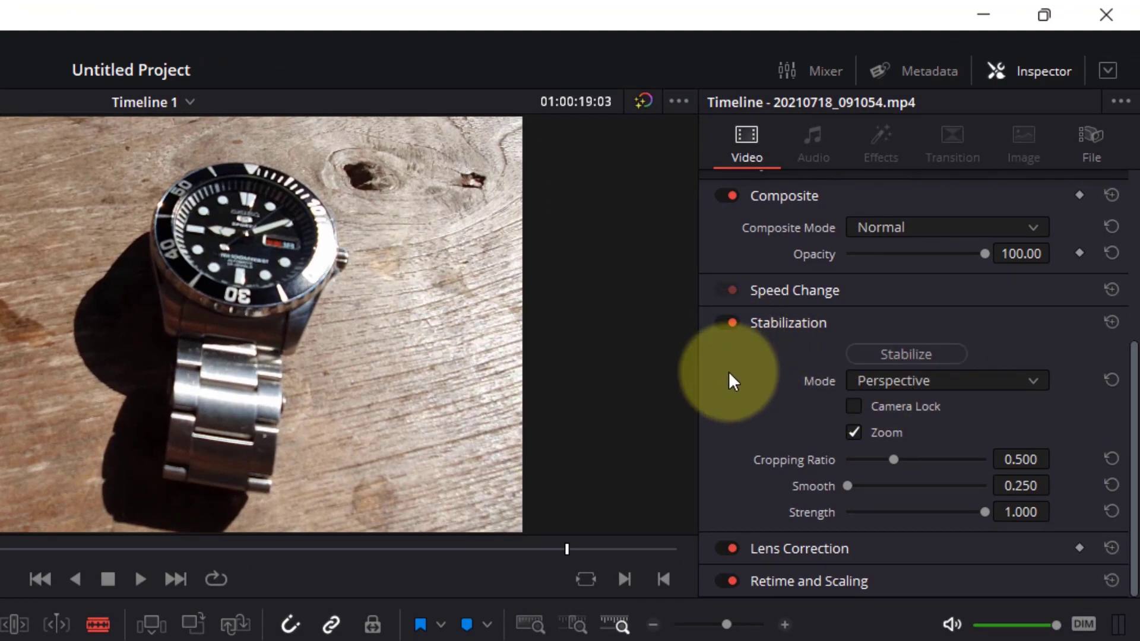
scroll(781, 362, "up", 6)
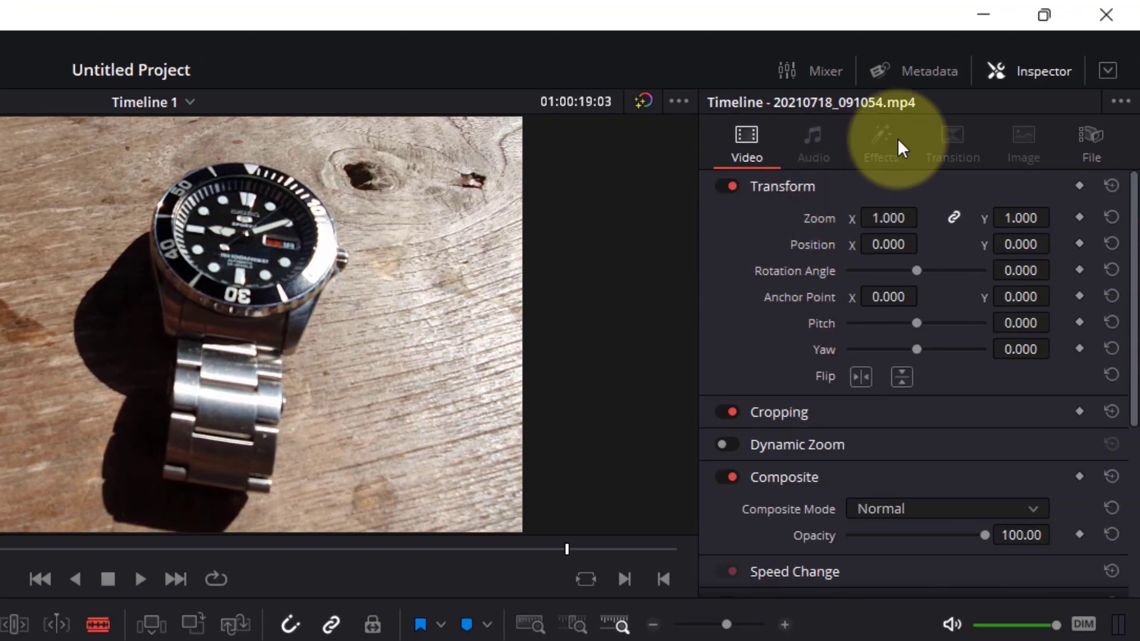
left_click(1037, 70)
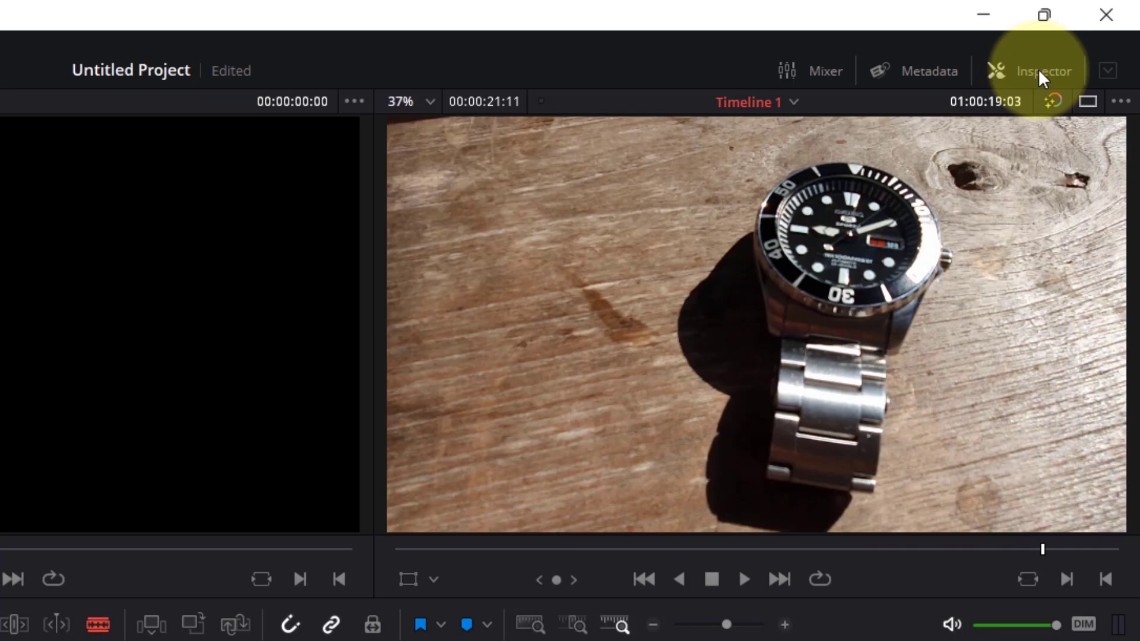
left_click(933, 64)
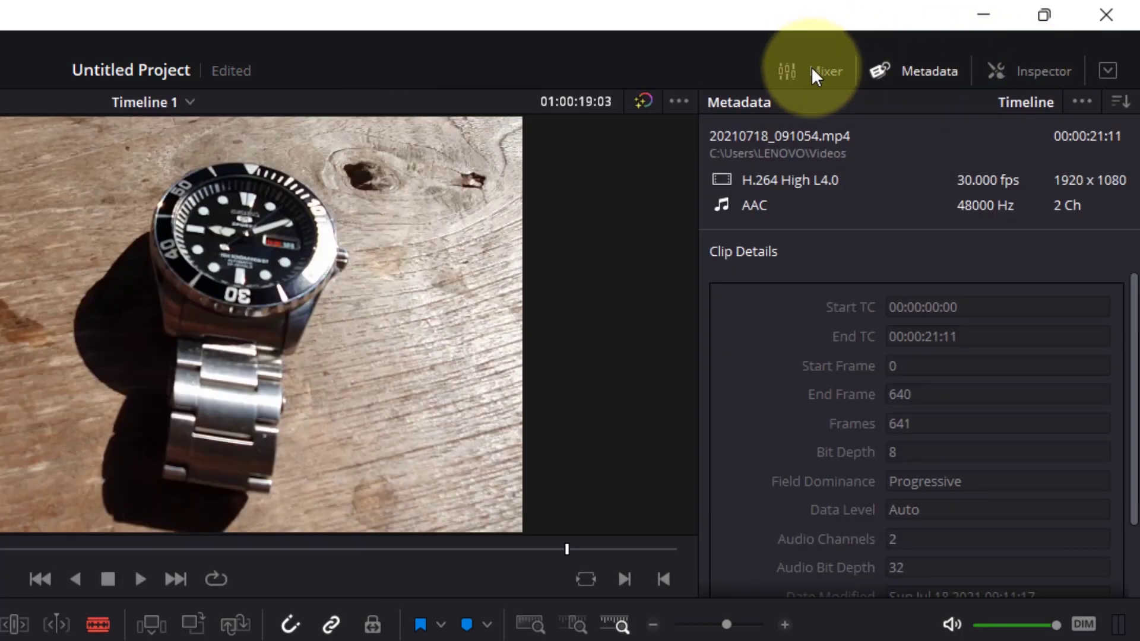
left_click(902, 69)
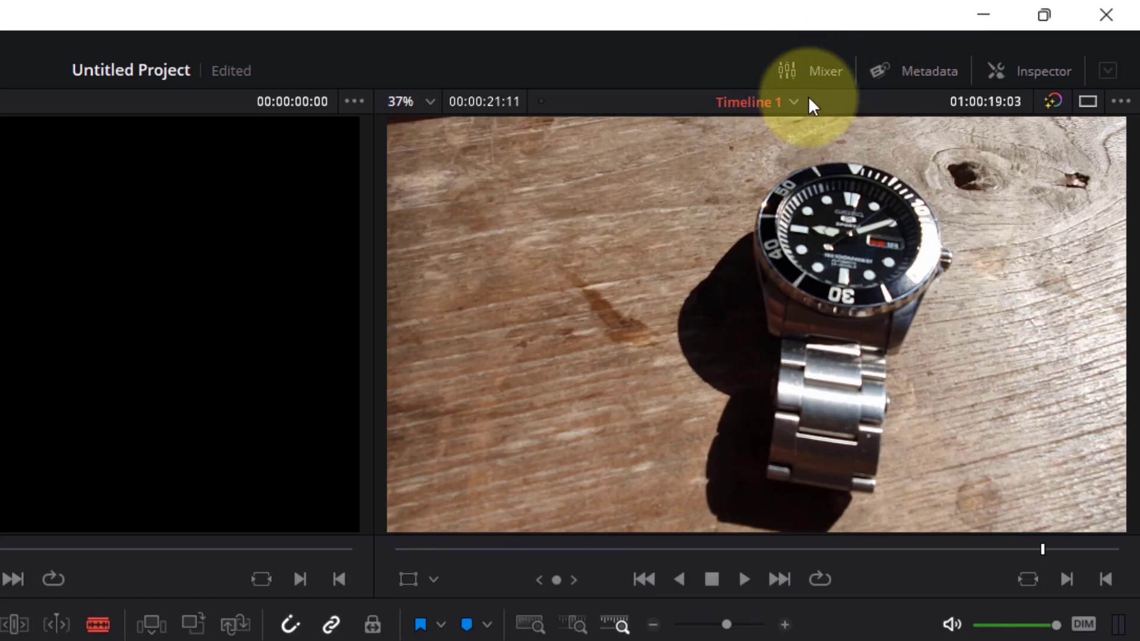
left_click(1024, 74)
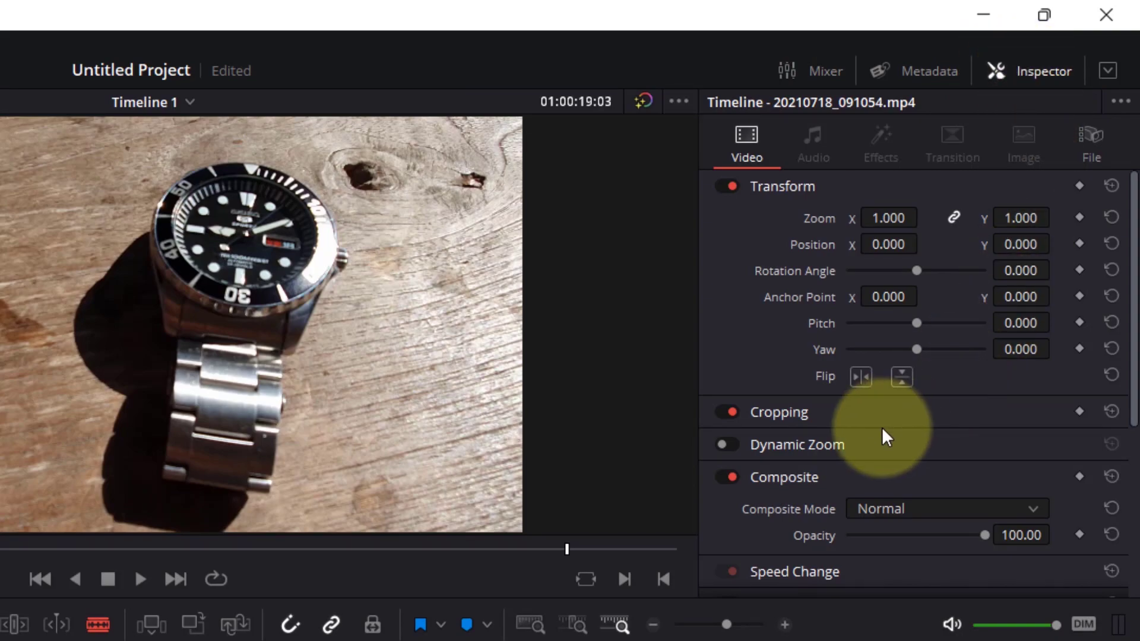
scroll(873, 439, "down", 3)
scroll(870, 433, "down", 1)
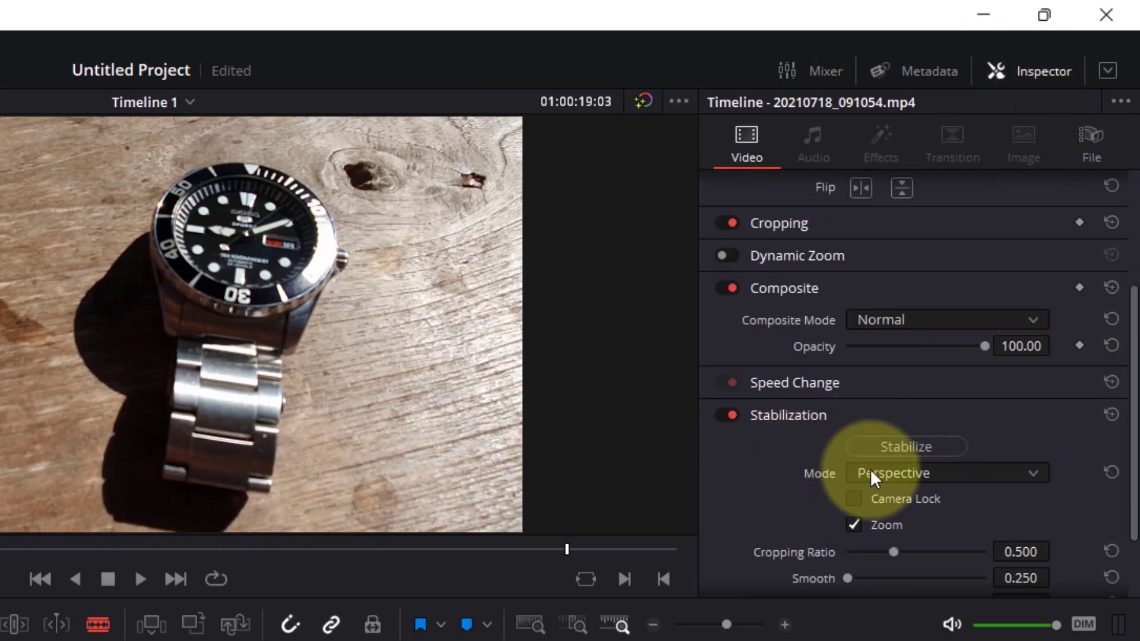
scroll(837, 365, "down", 1)
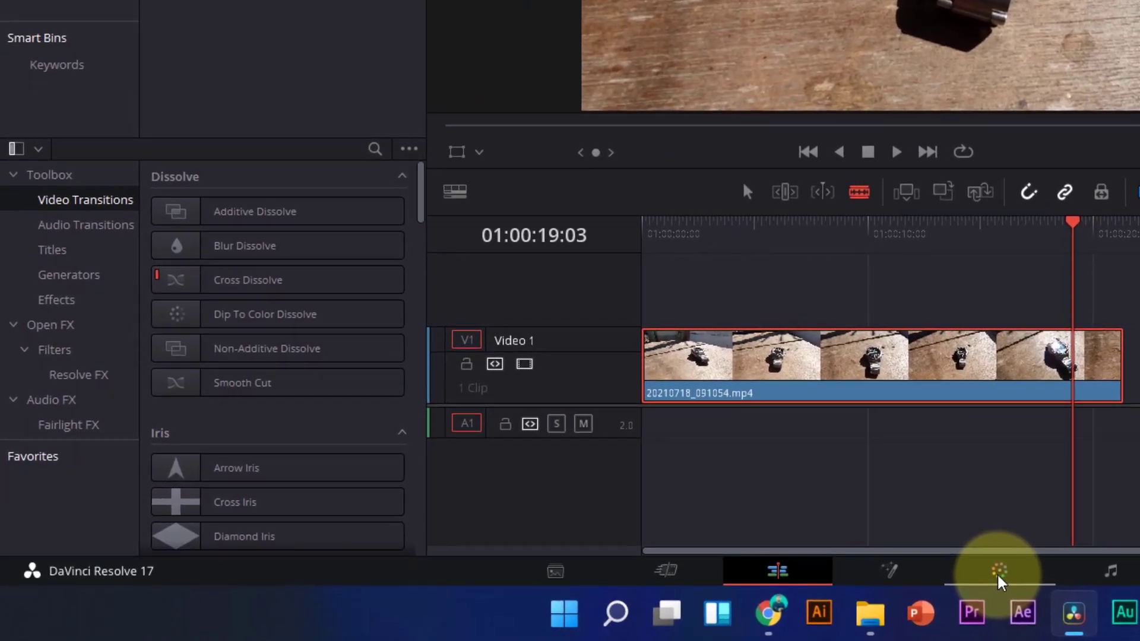
Step: Examine the Stabilizer and its mode options on the Color page, and return to the Edit page
left_click(997, 571)
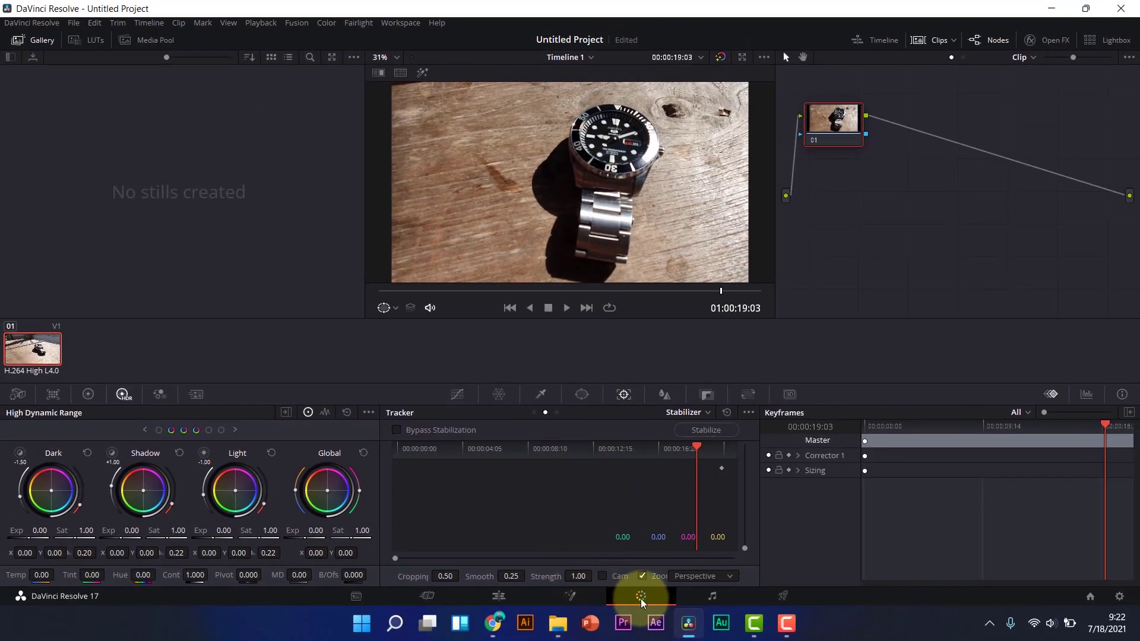
left_click(454, 398)
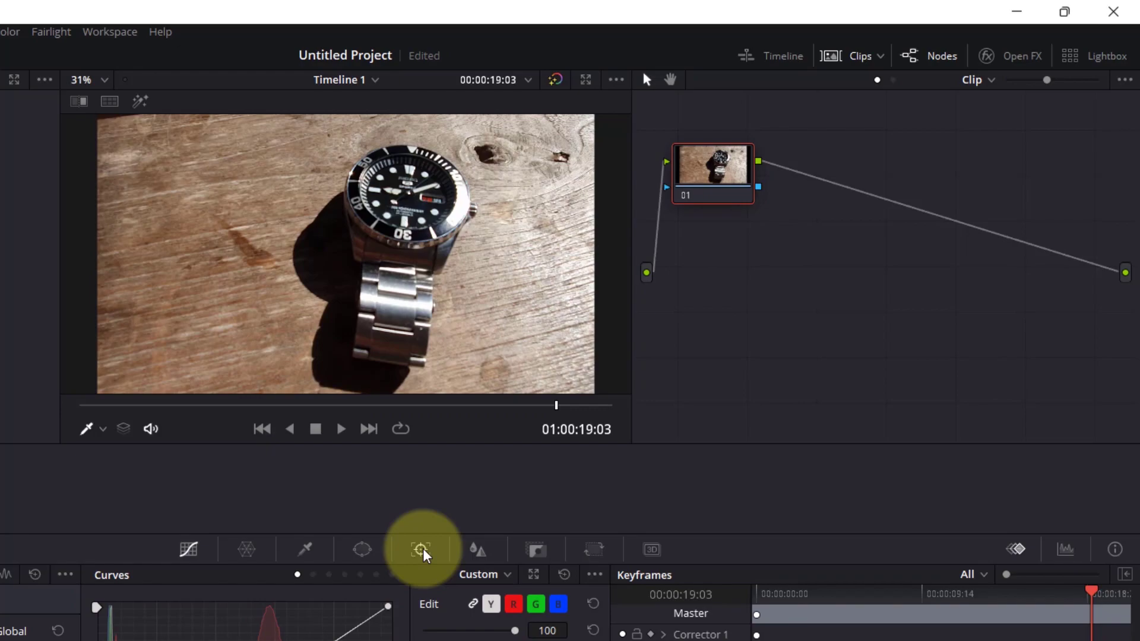
left_click(623, 394)
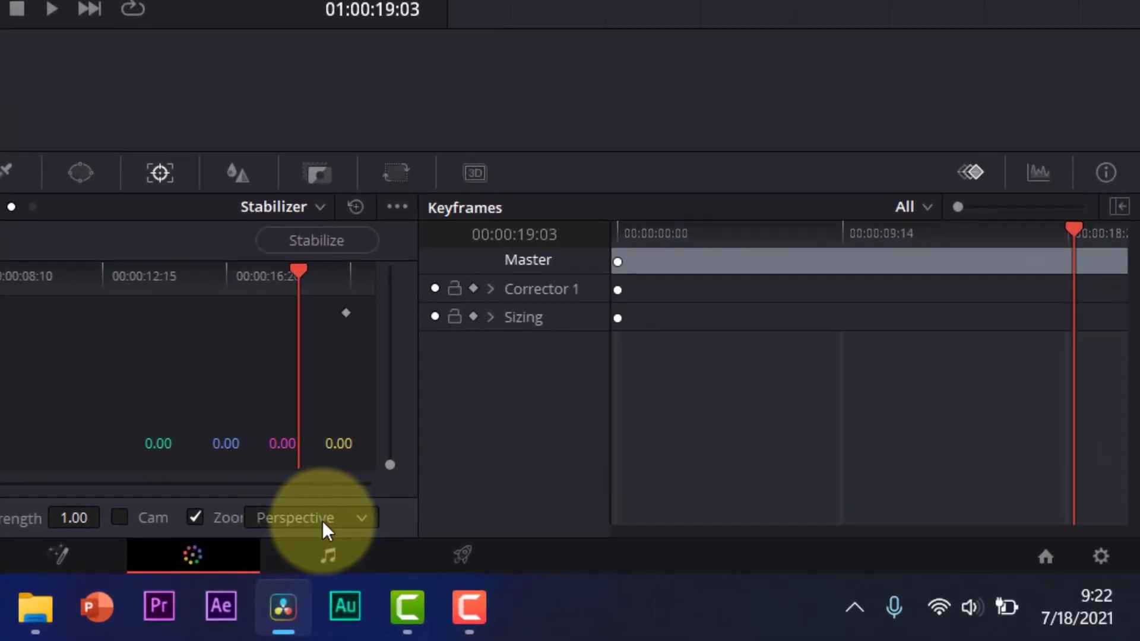
left_click(709, 577)
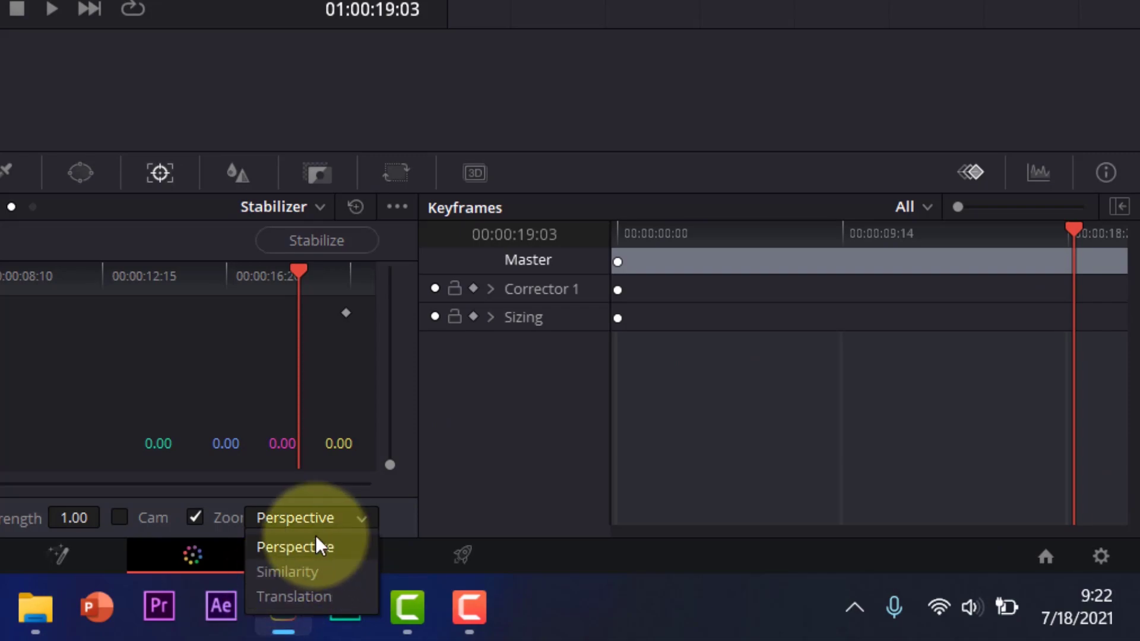
left_click(436, 482)
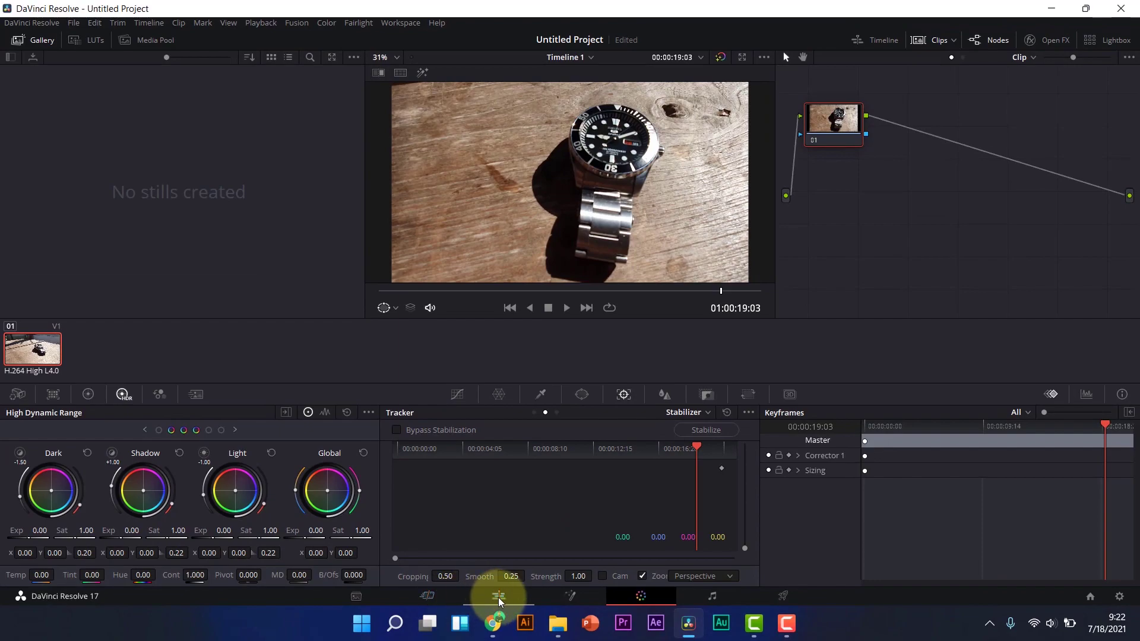
left_click(497, 596)
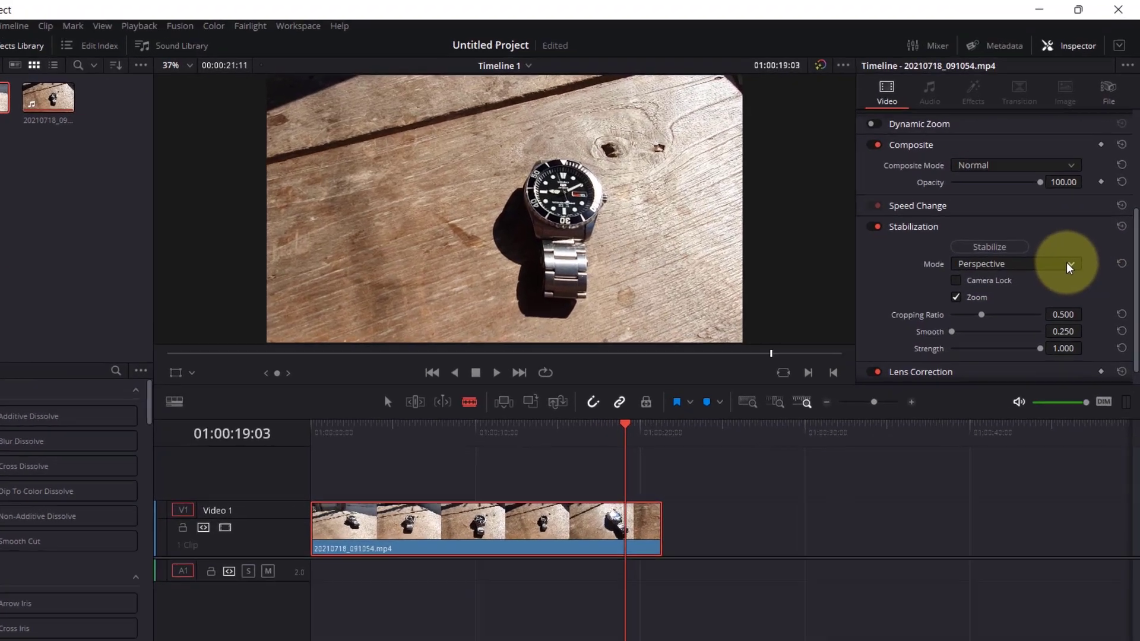
Step: Set the stabilization mode to Translation, and try shifting the clip's X position to 97 before resetting the position
left_click(1078, 232)
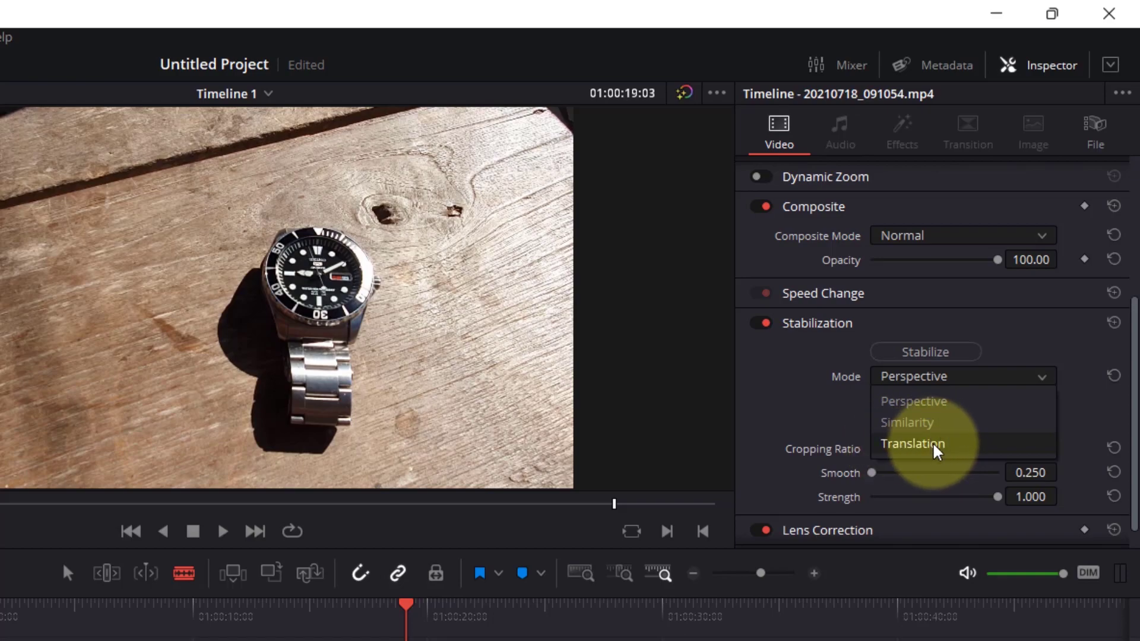
left_click(935, 451)
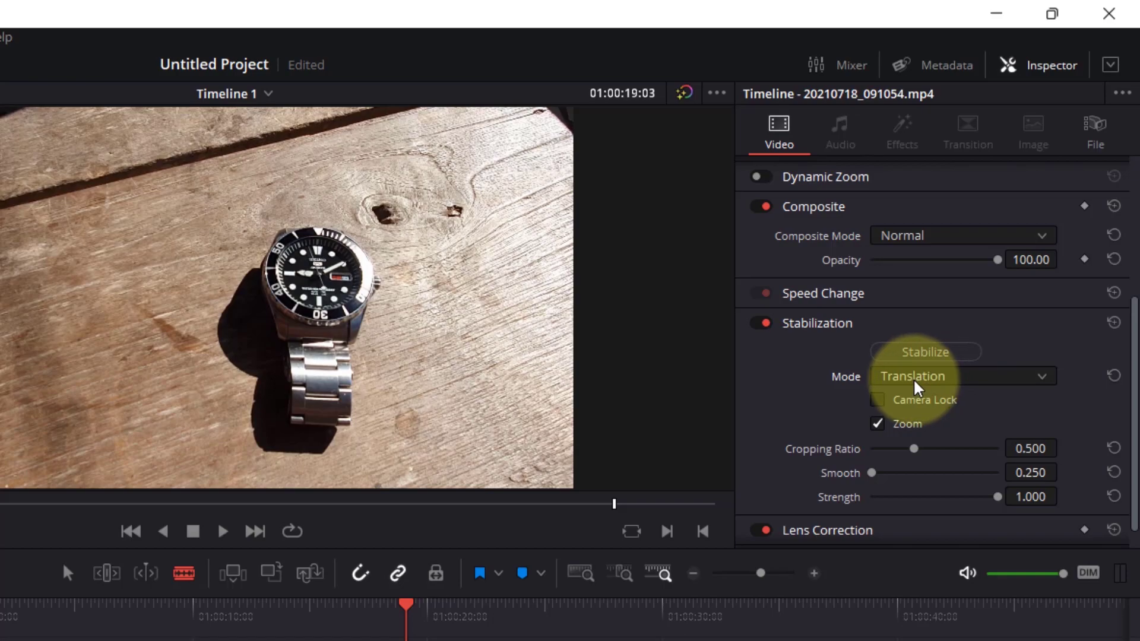
scroll(849, 400, "up", 4)
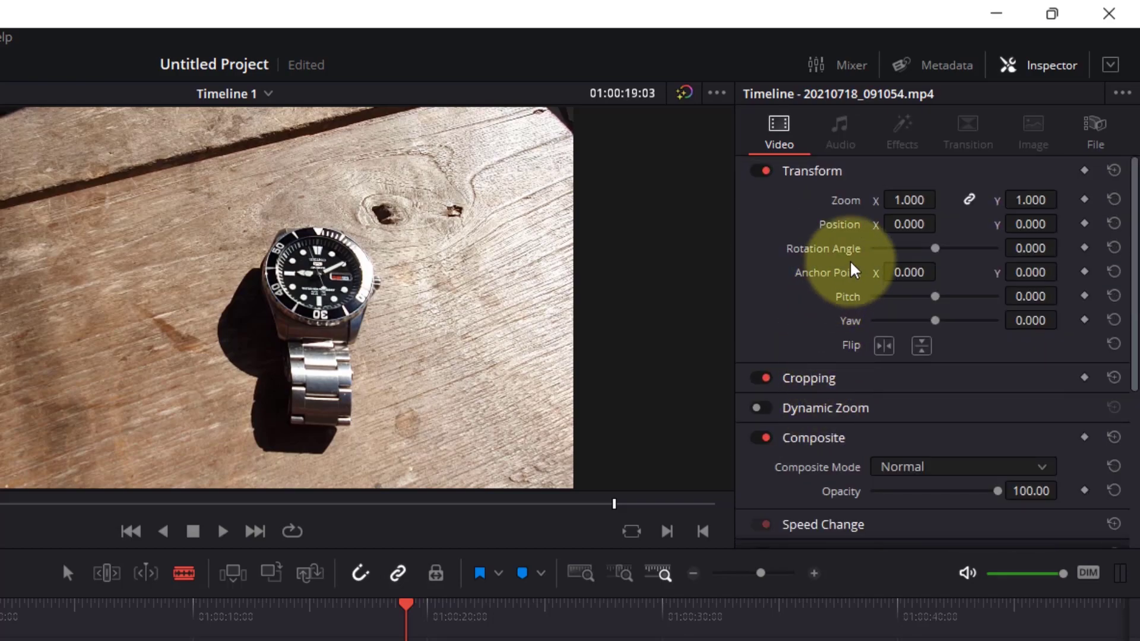
left_click_drag(901, 224, 1025, 209)
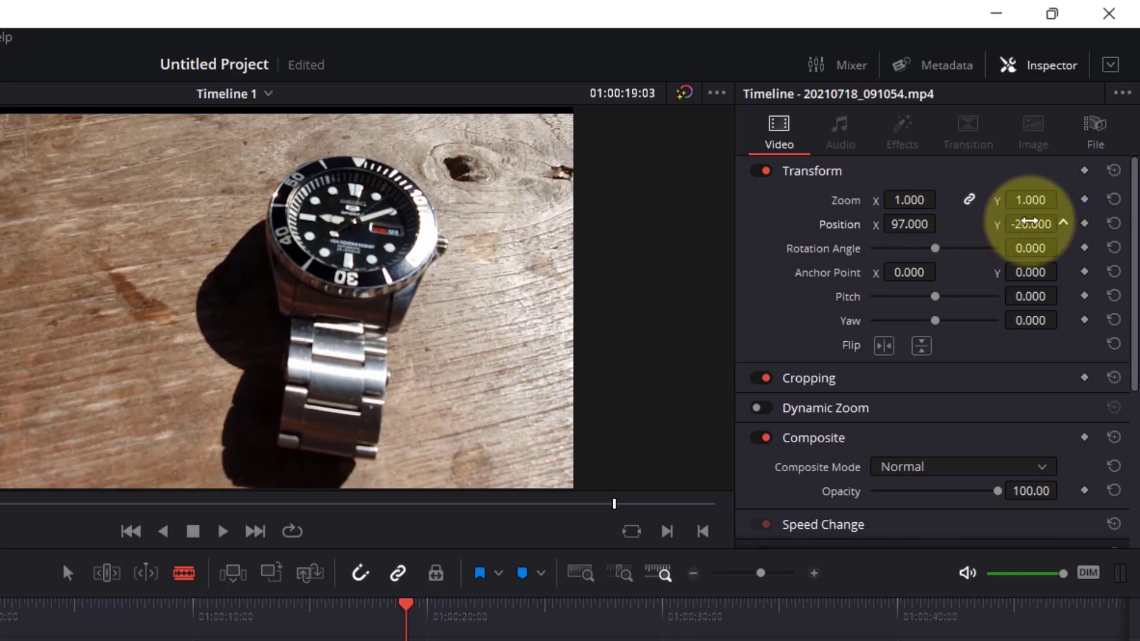
left_click(1113, 224)
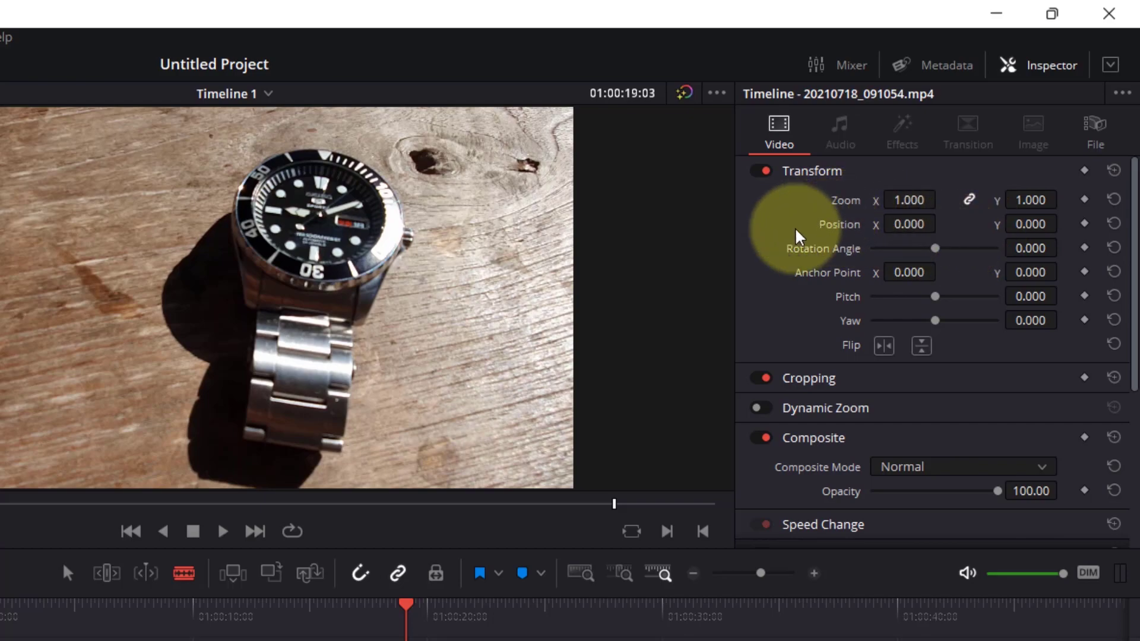
Step: Set the clip's stabilization mode to Similarity
scroll(953, 450, "down", 3)
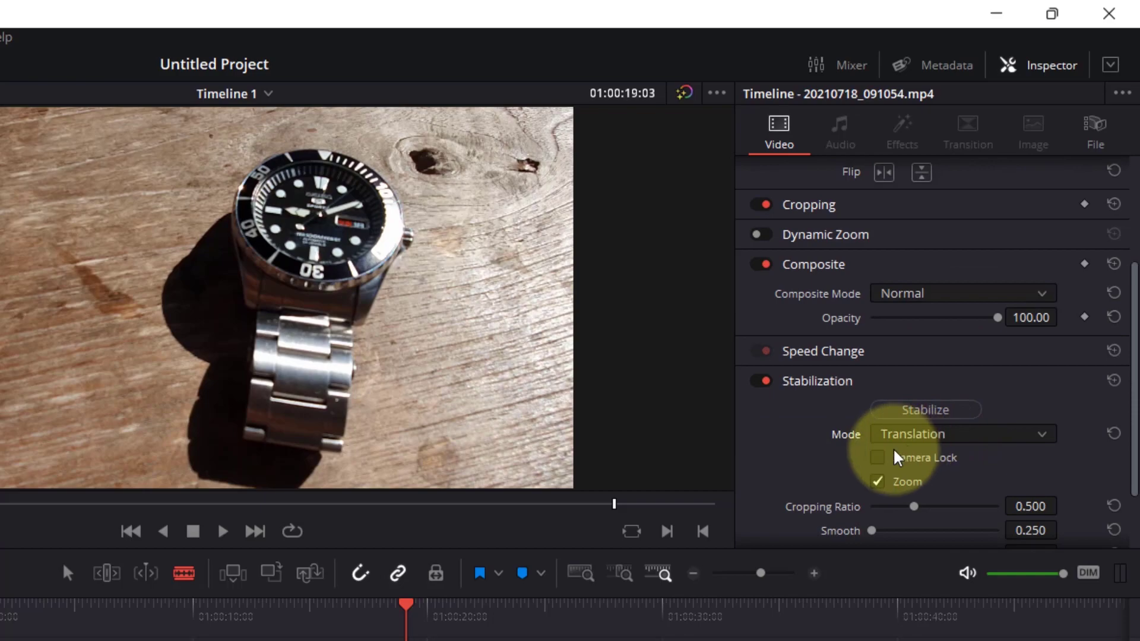
left_click(962, 434)
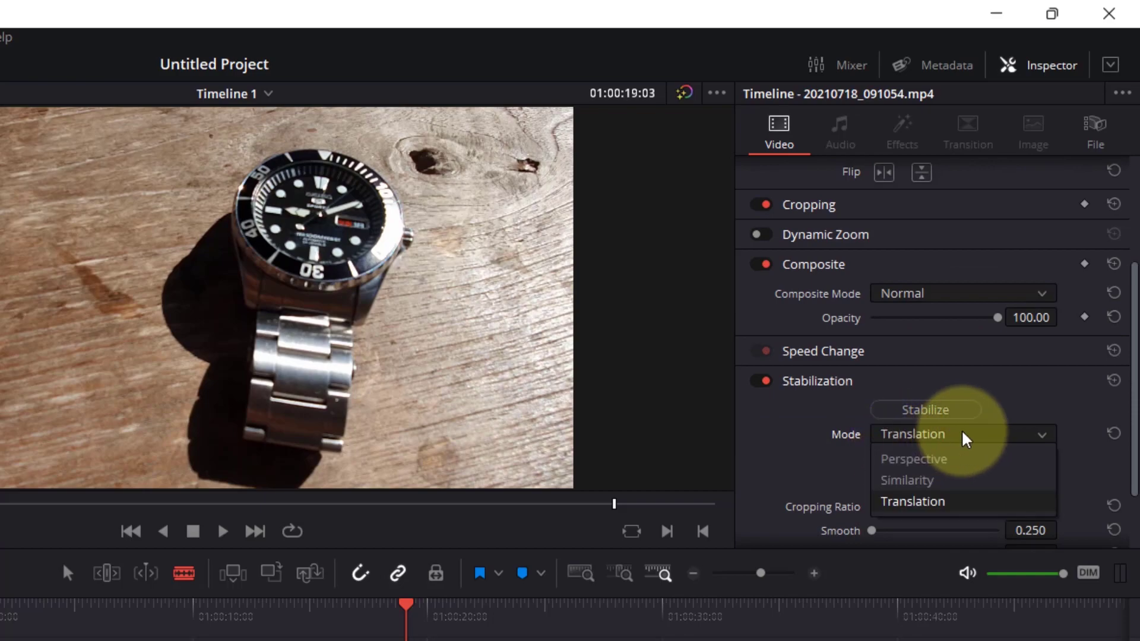
left_click(928, 482)
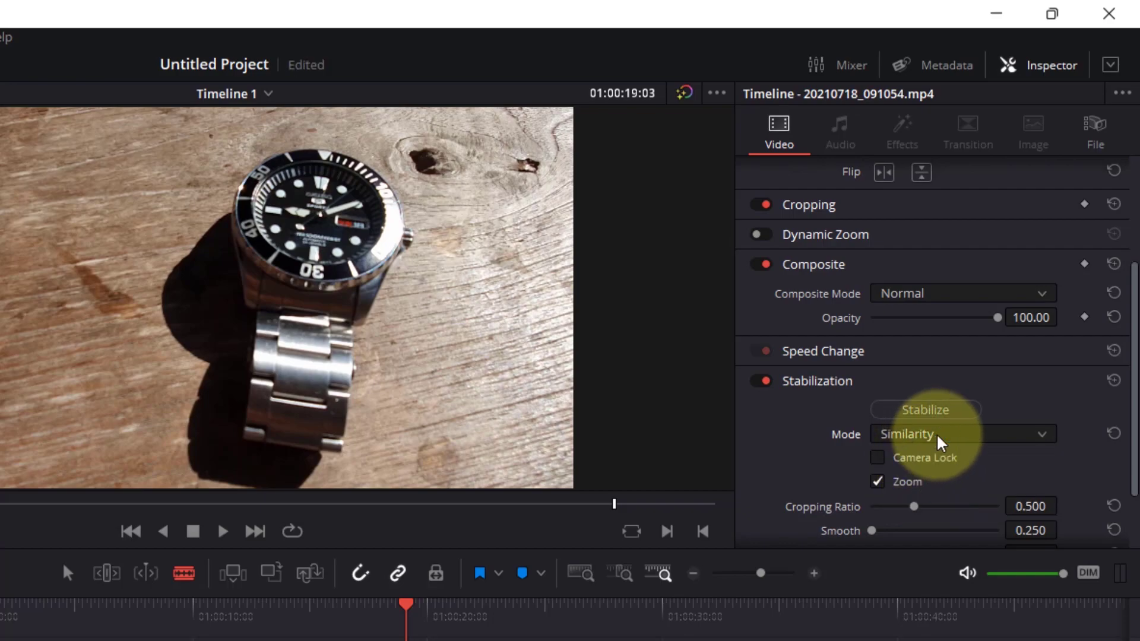
Step: Try position X 55, Y -45 and zoom 0.800 on the clip, and reset both position and zoom
scroll(853, 450, "up", 3)
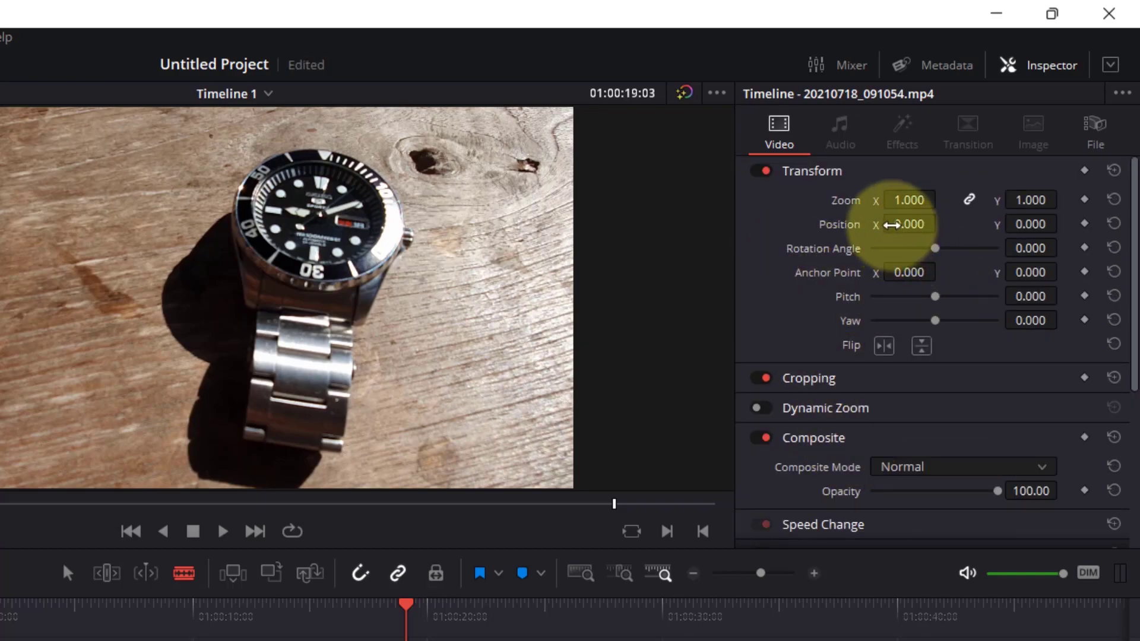
left_click_drag(892, 224, 944, 224)
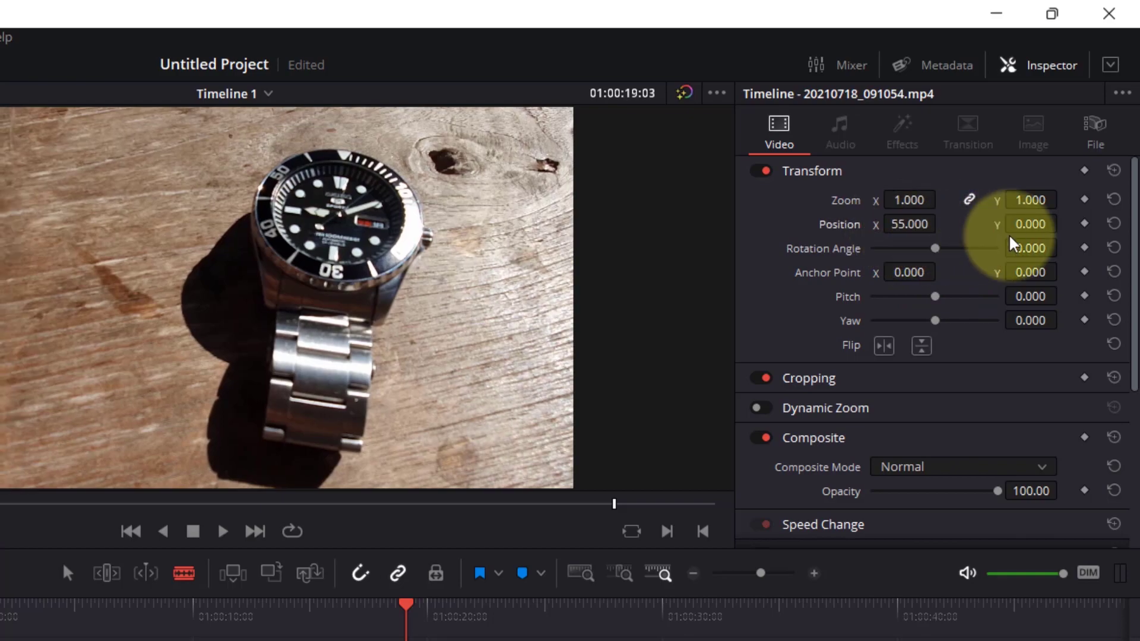
left_click_drag(1031, 223, 991, 224)
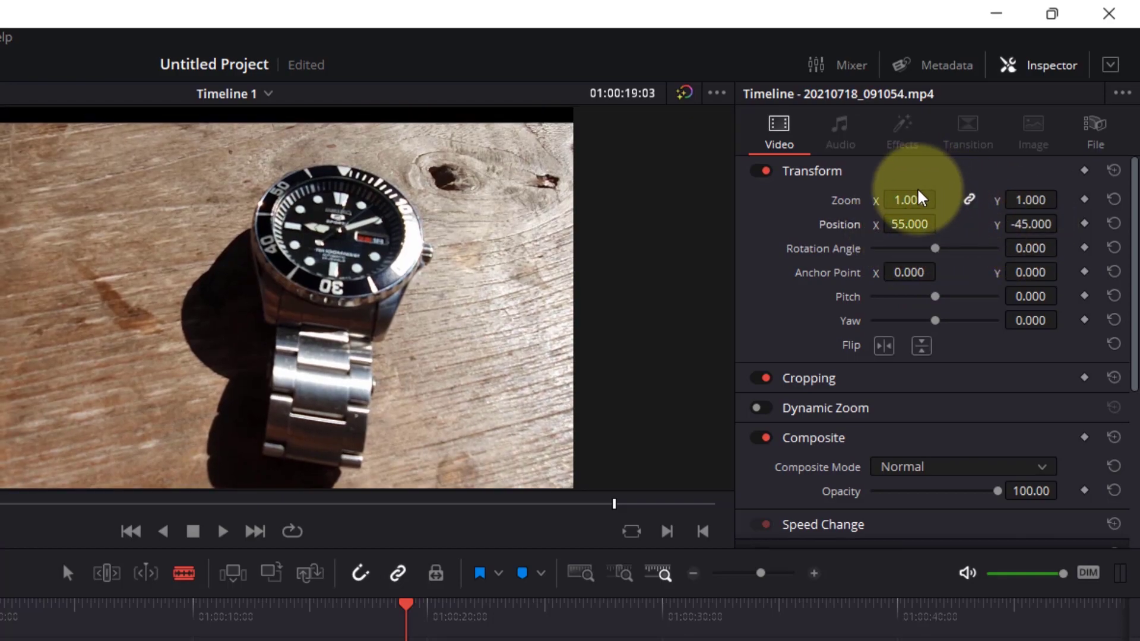
left_click_drag(914, 196, 941, 198)
left_click_drag(1030, 202, 933, 280)
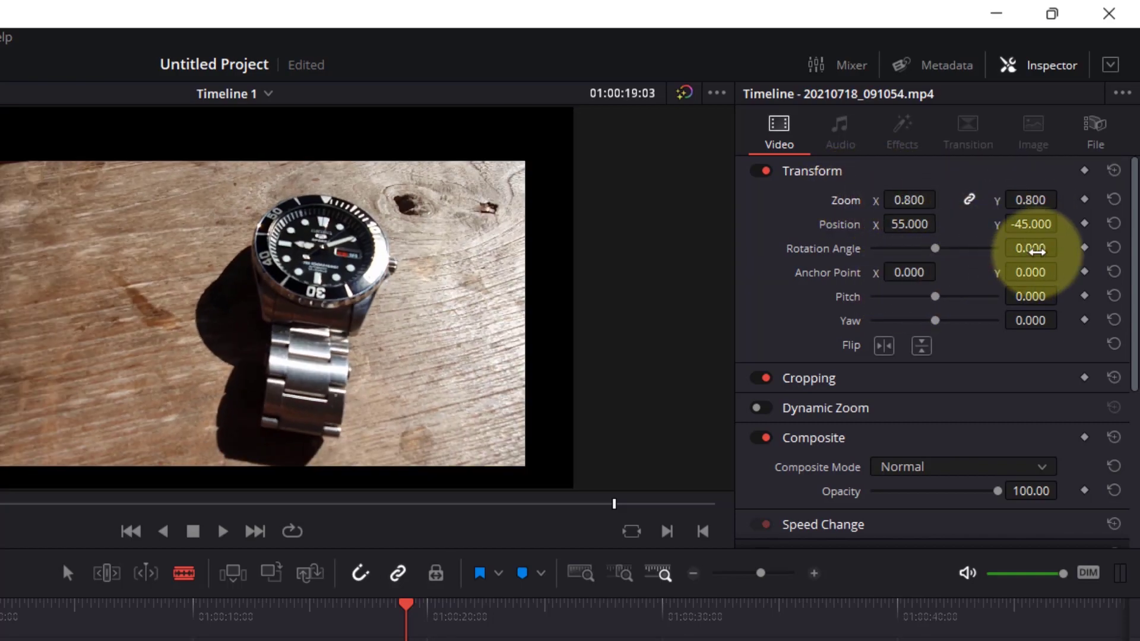
left_click_drag(1038, 240, 967, 241)
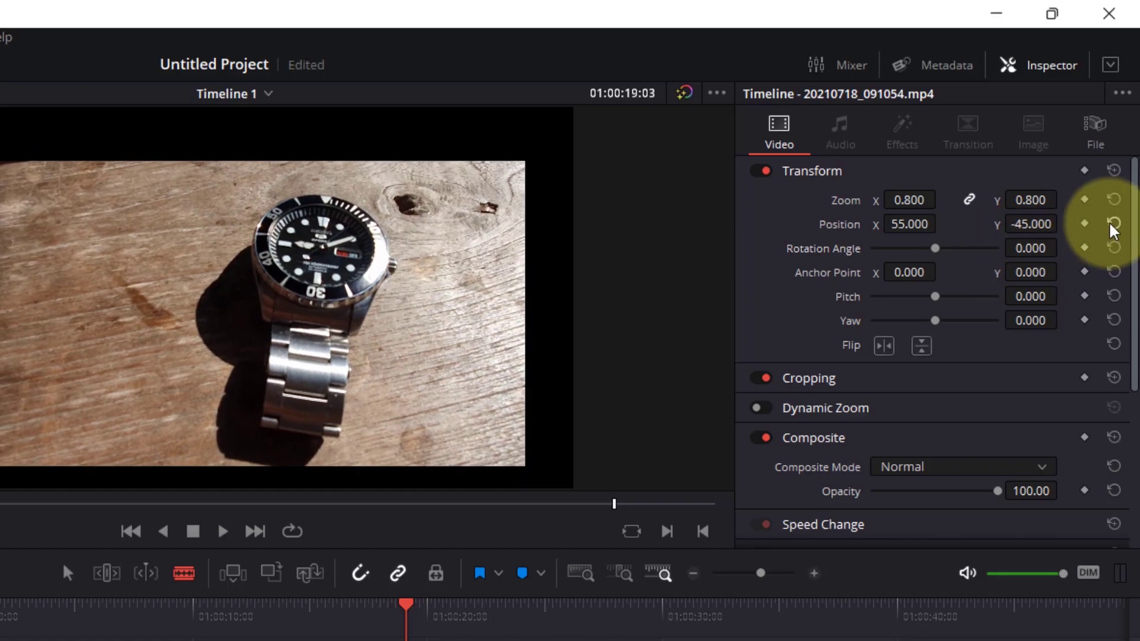
left_click(1114, 224)
left_click(1114, 200)
Step: Set the clip's stabilization mode to Perspective
scroll(976, 363, "down", 3)
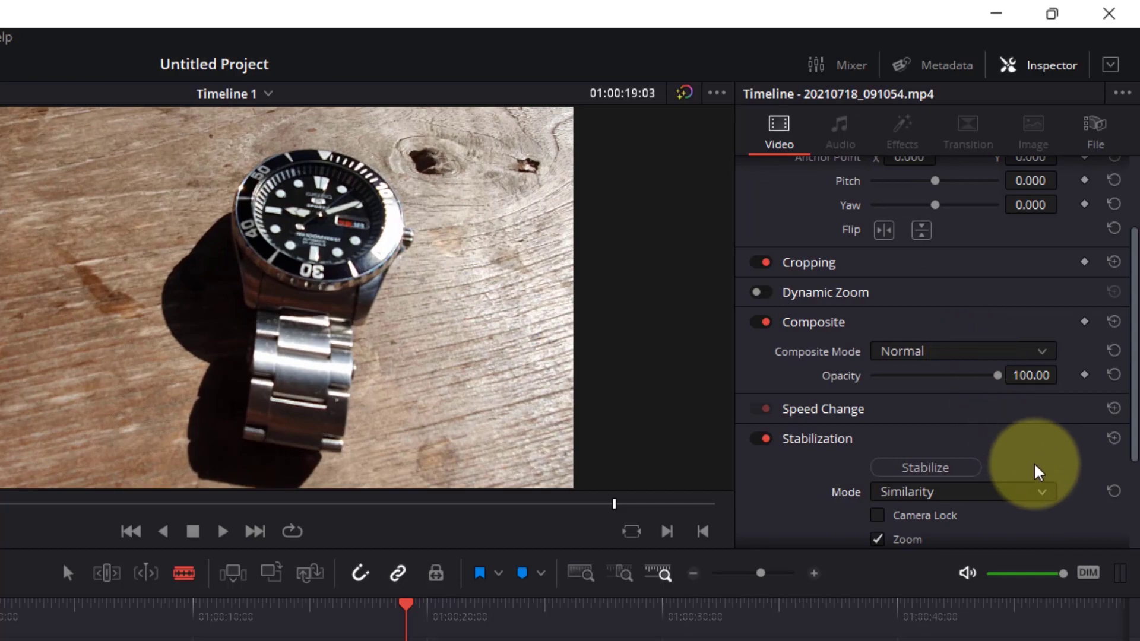
left_click(1043, 495)
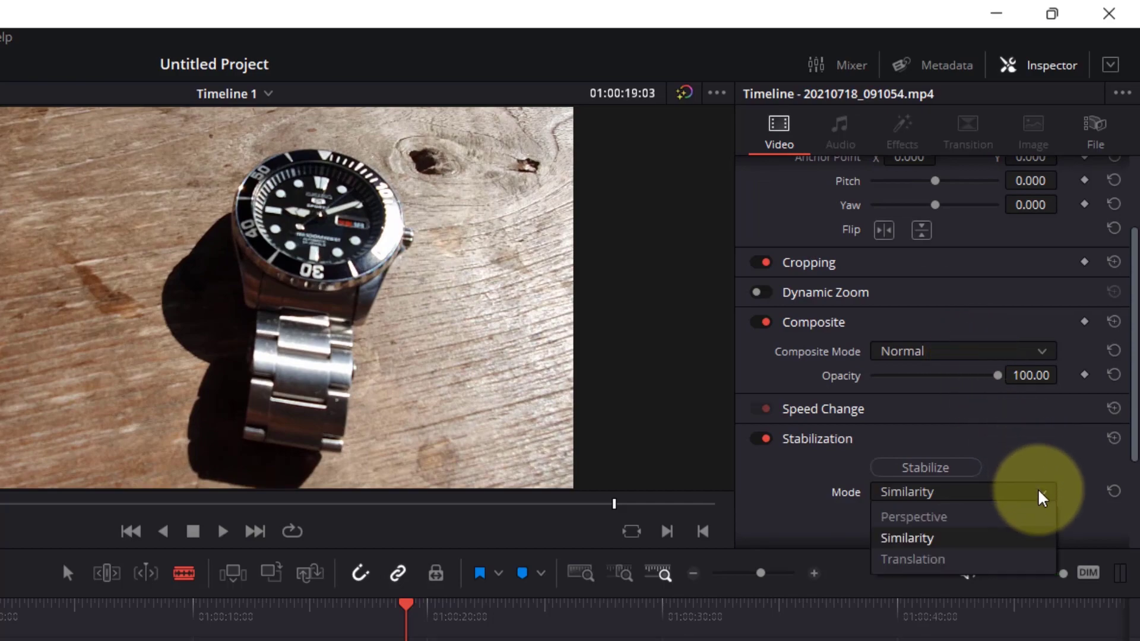
left_click(953, 527)
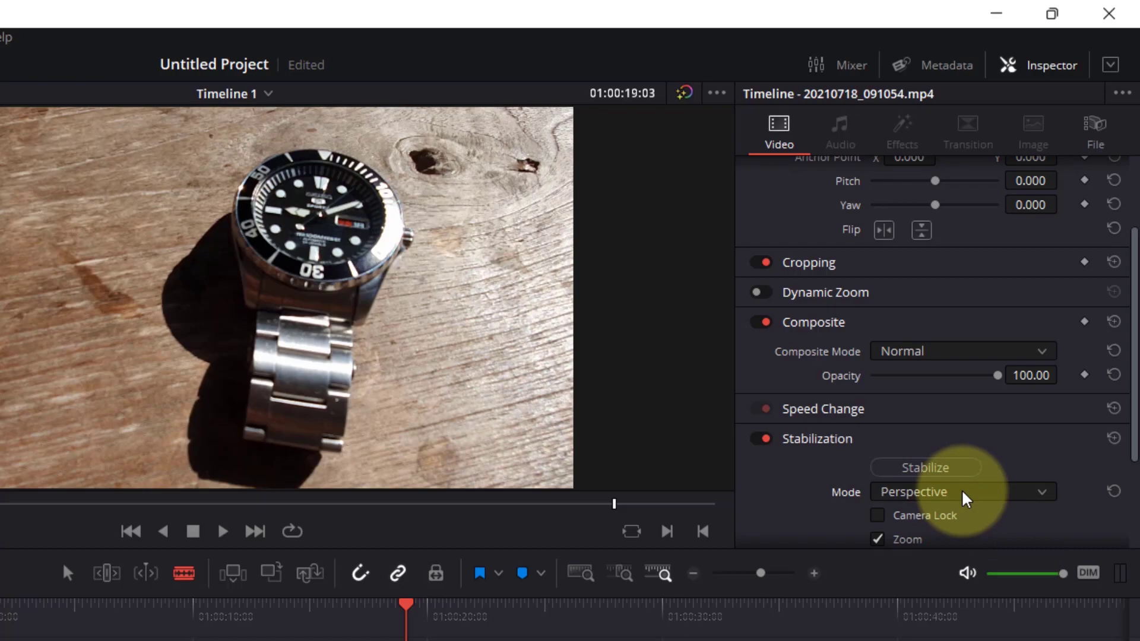
left_click(964, 502)
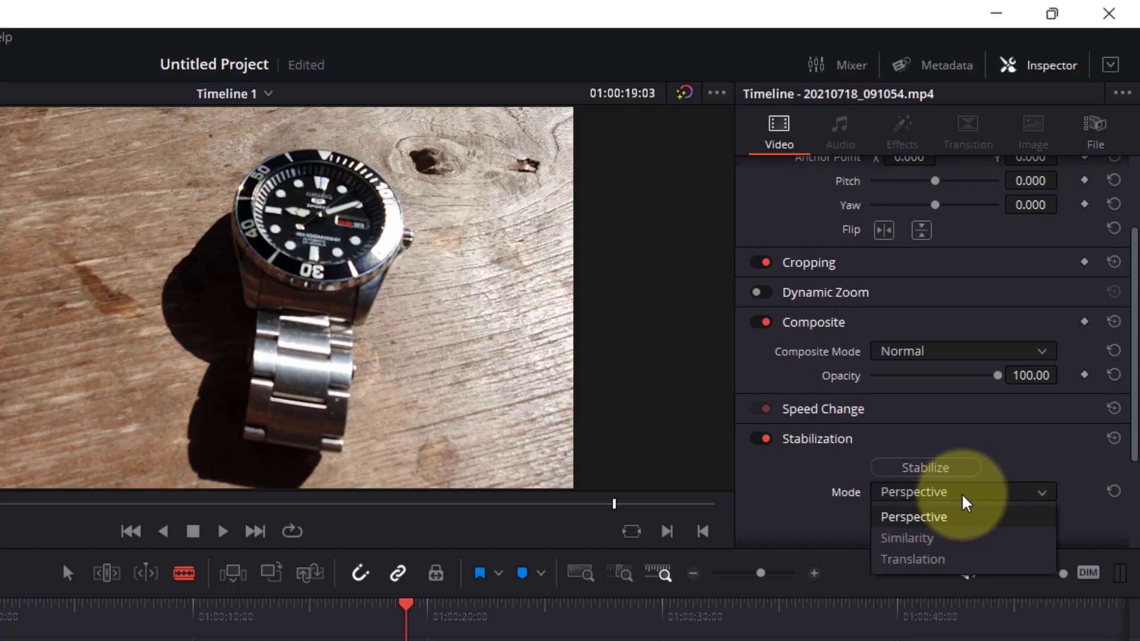
left_click(965, 501)
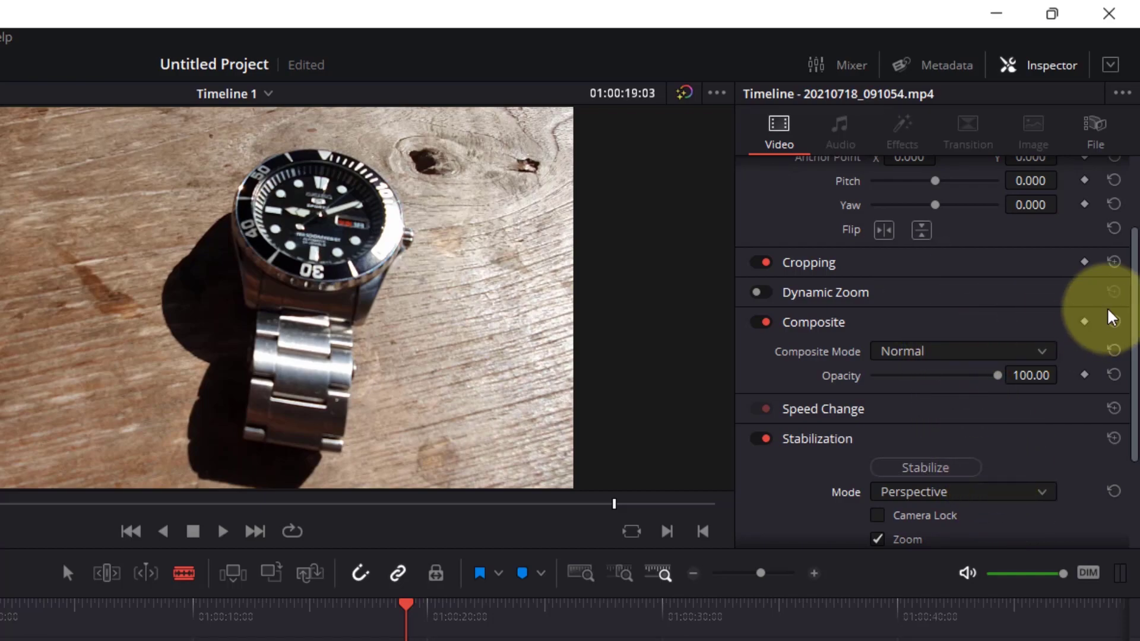
Step: Try zoom 1.250, position X -164, rotation -6.400 and pitch -0.332 on the clip, and reset all four
scroll(1119, 242, "up", 3)
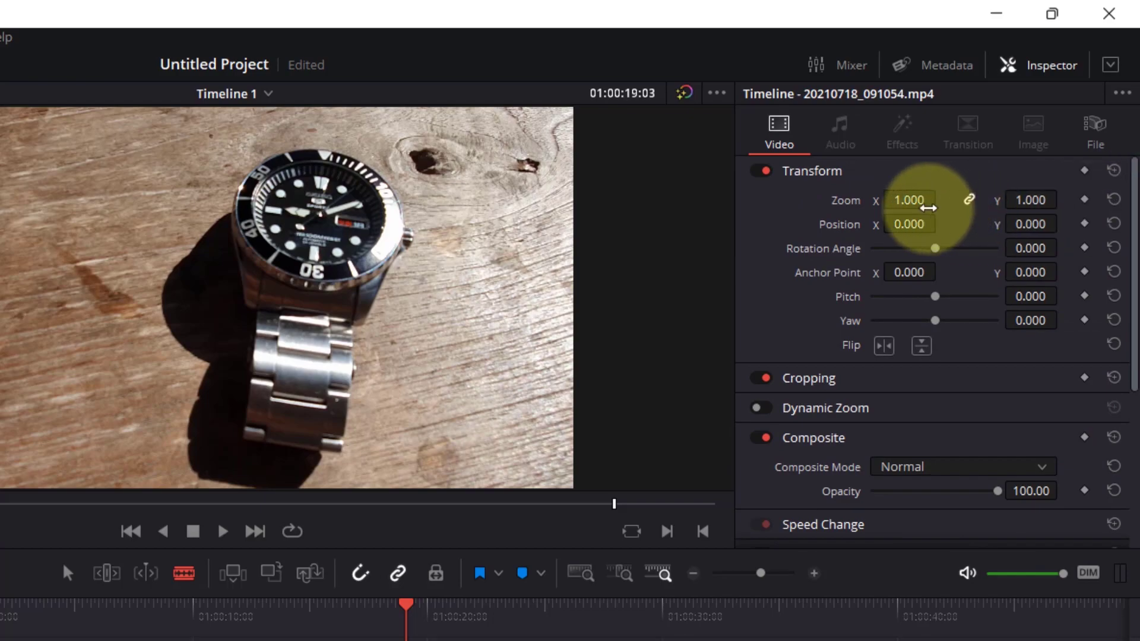
left_click_drag(915, 201, 730, 226)
left_click_drag(1041, 245, 967, 242)
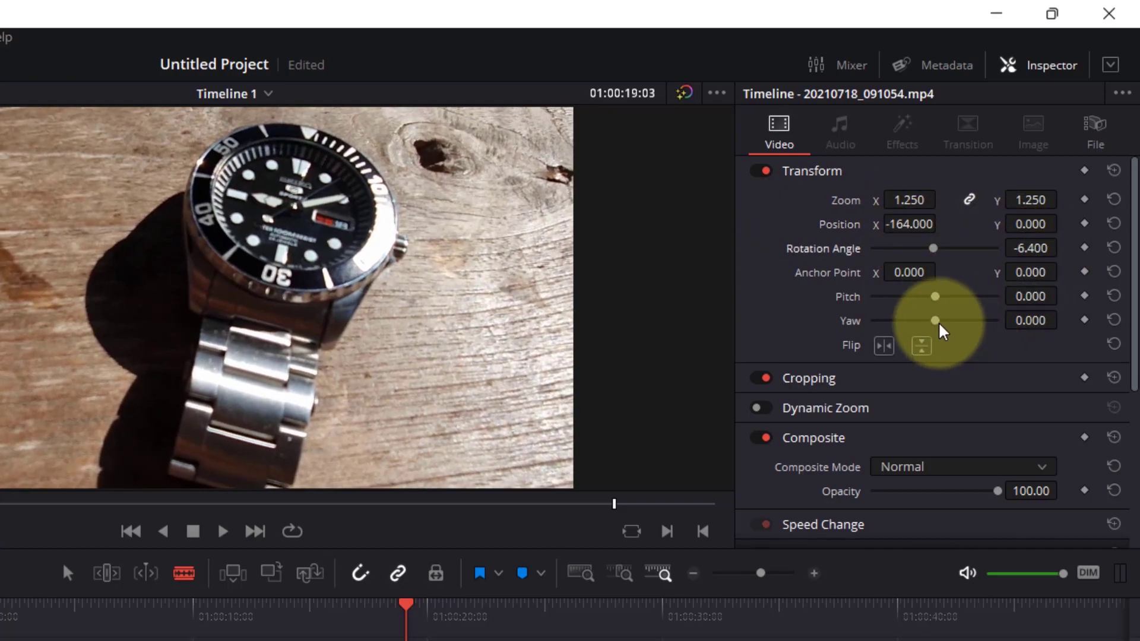
mouse_move(936, 297)
left_mouse_down()
mouse_move(988, 298)
mouse_move(923, 305)
left_mouse_up()
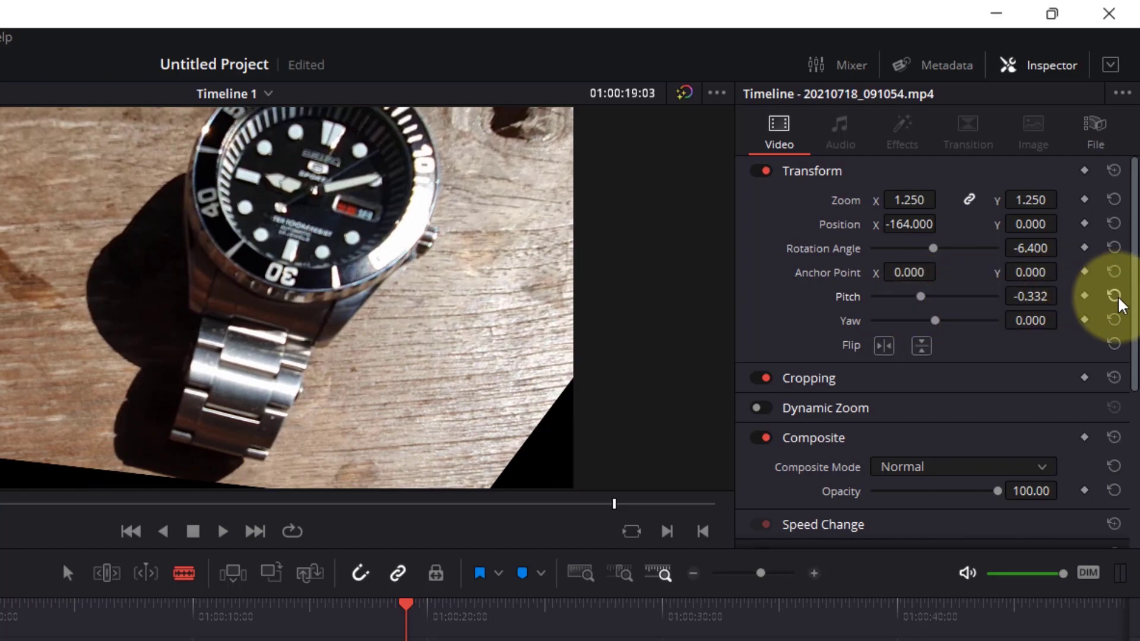
left_click(1116, 297)
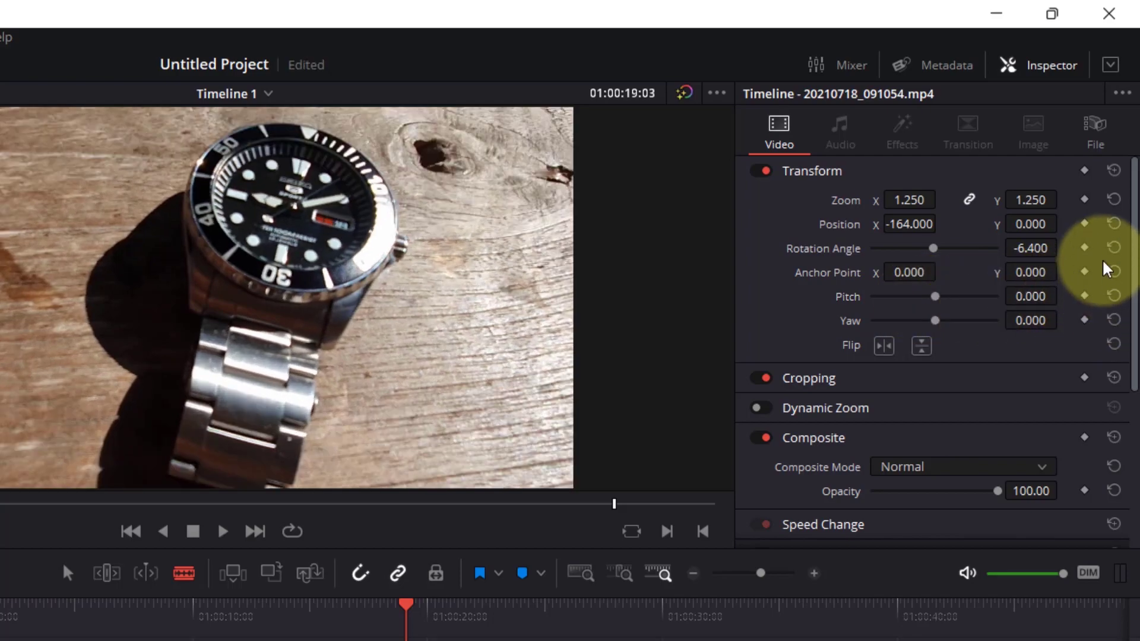
left_click(1113, 243)
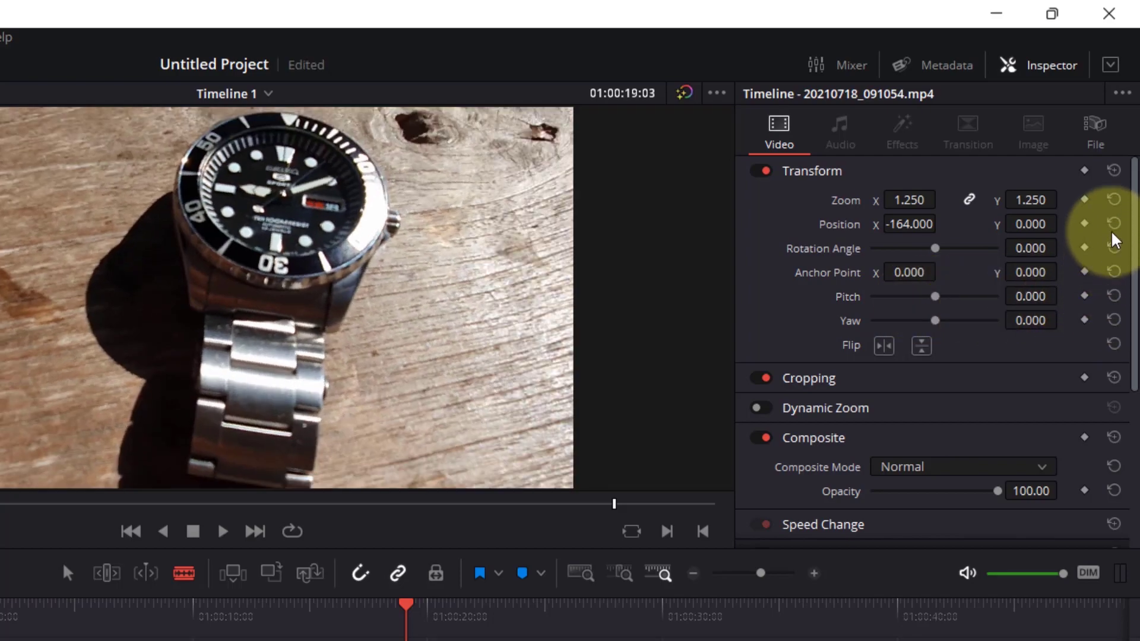
left_click(1113, 200)
left_click(1114, 224)
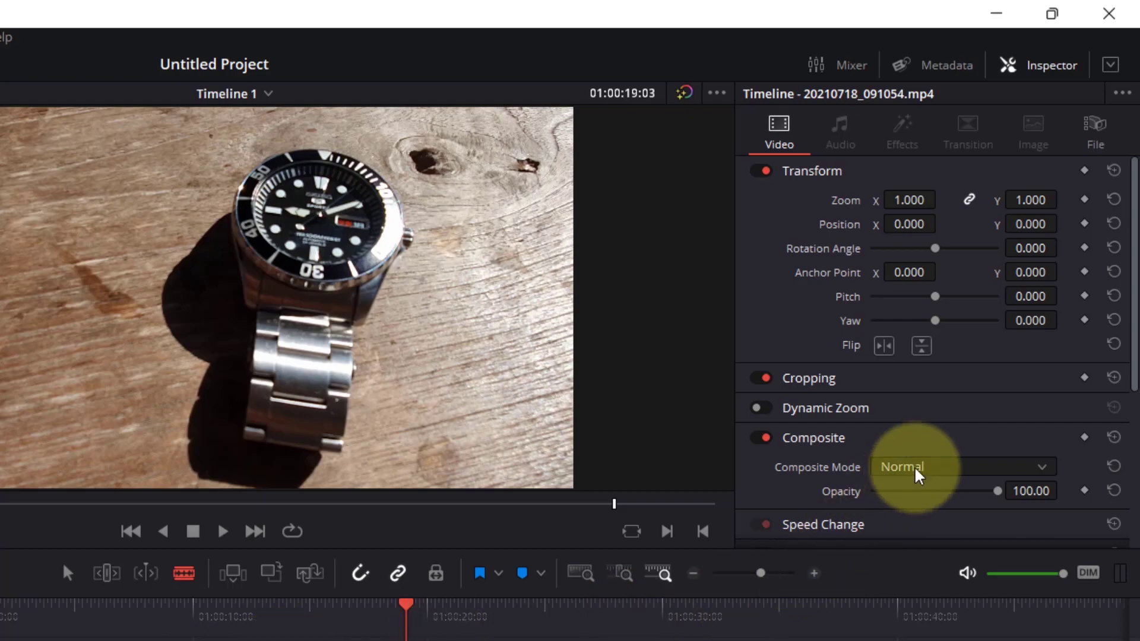
Step: Examine the available stabilization modes and the Stabilization section's settings for the clip
scroll(917, 472, "down", 5)
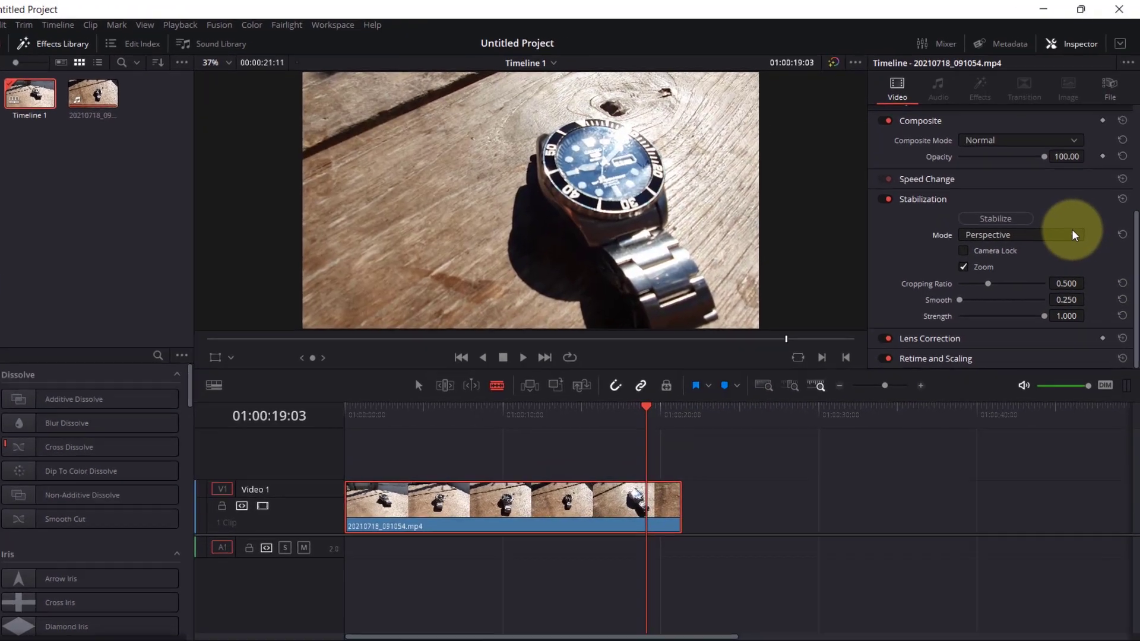
left_click(1077, 216)
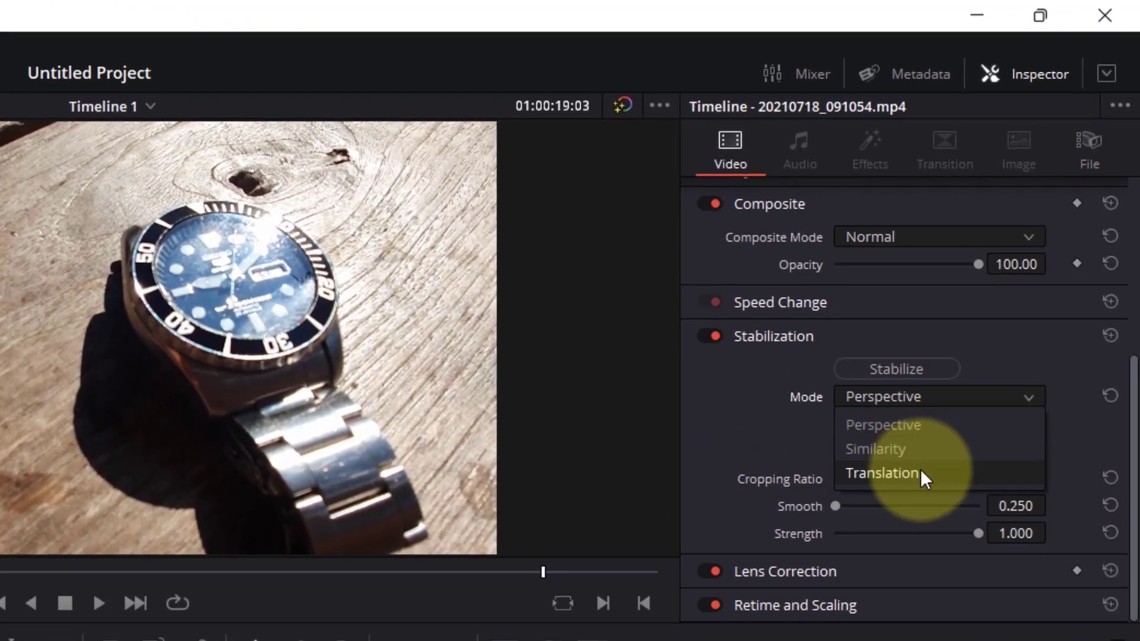
left_click(1024, 318)
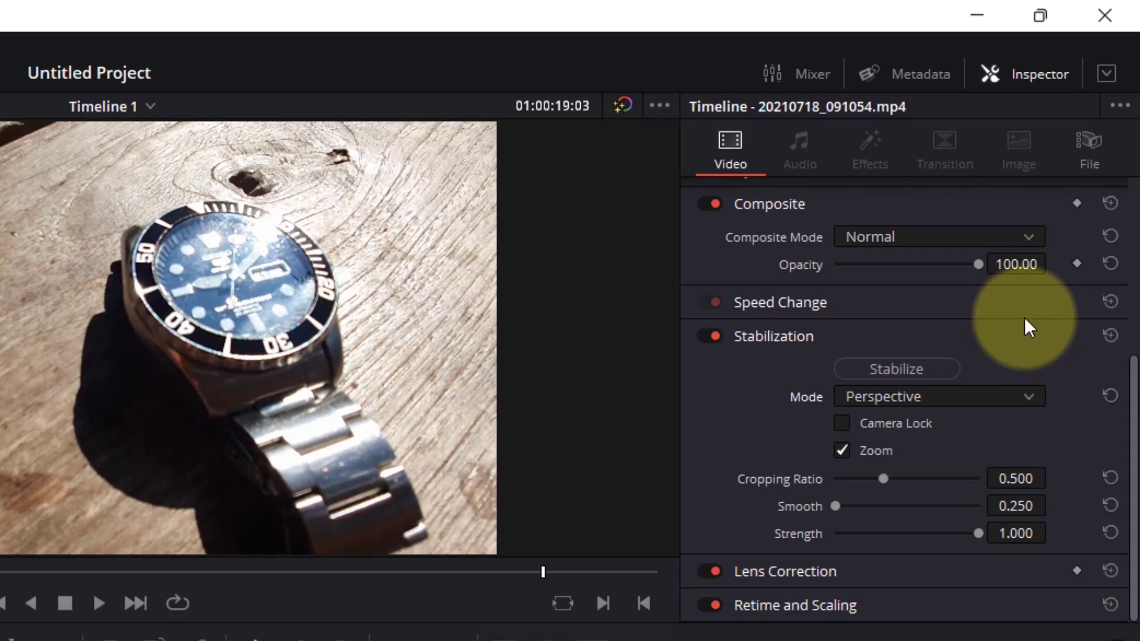
left_click(1009, 396)
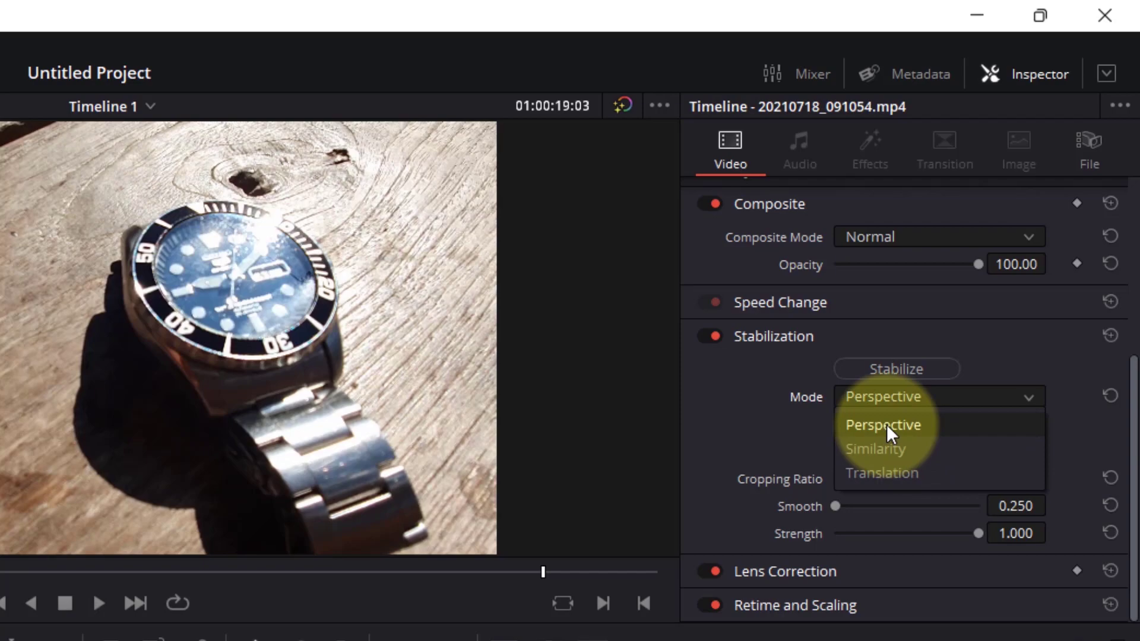
left_click(1053, 345)
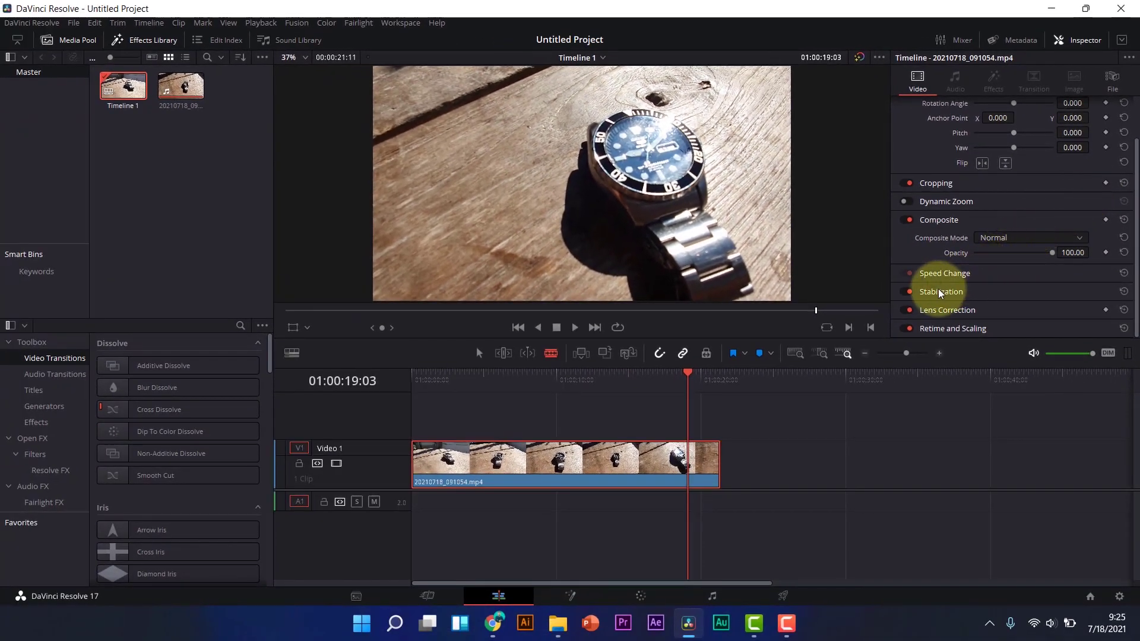
left_click(935, 300)
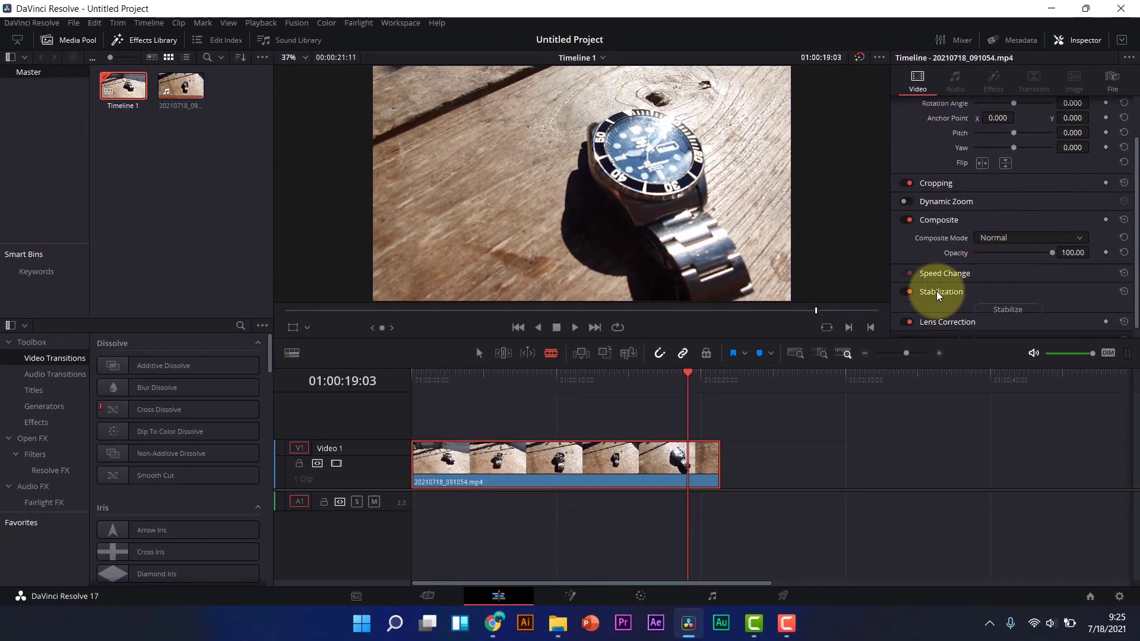
scroll(1026, 278, "down", 3)
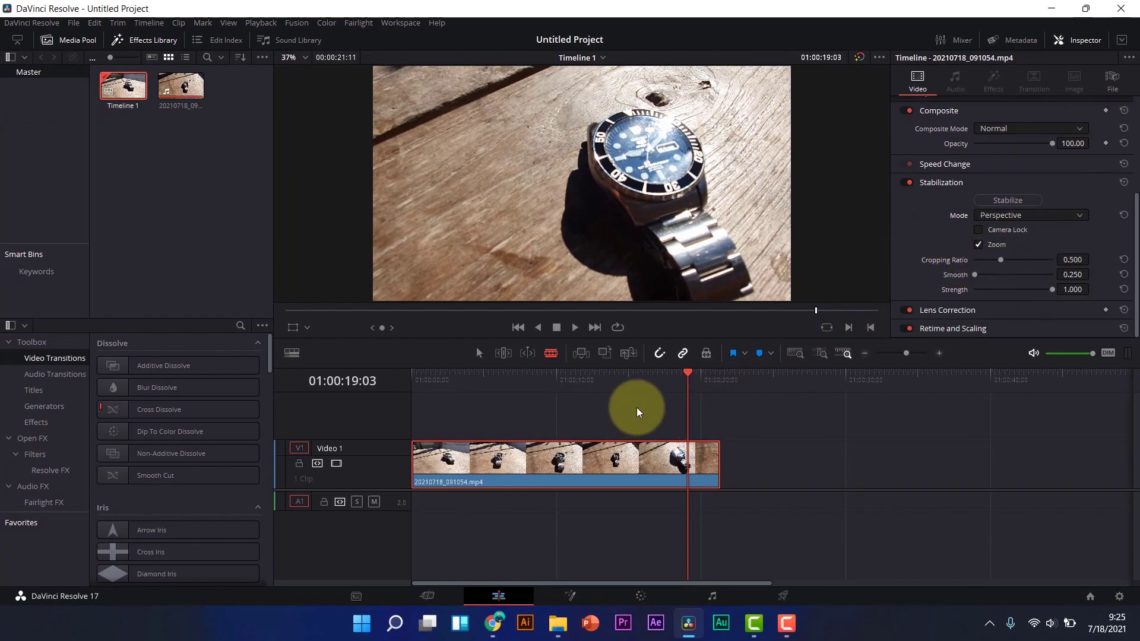
Step: Play the clip from the start of the timeline to review its camera shake
left_click_drag(689, 379, 369, 386)
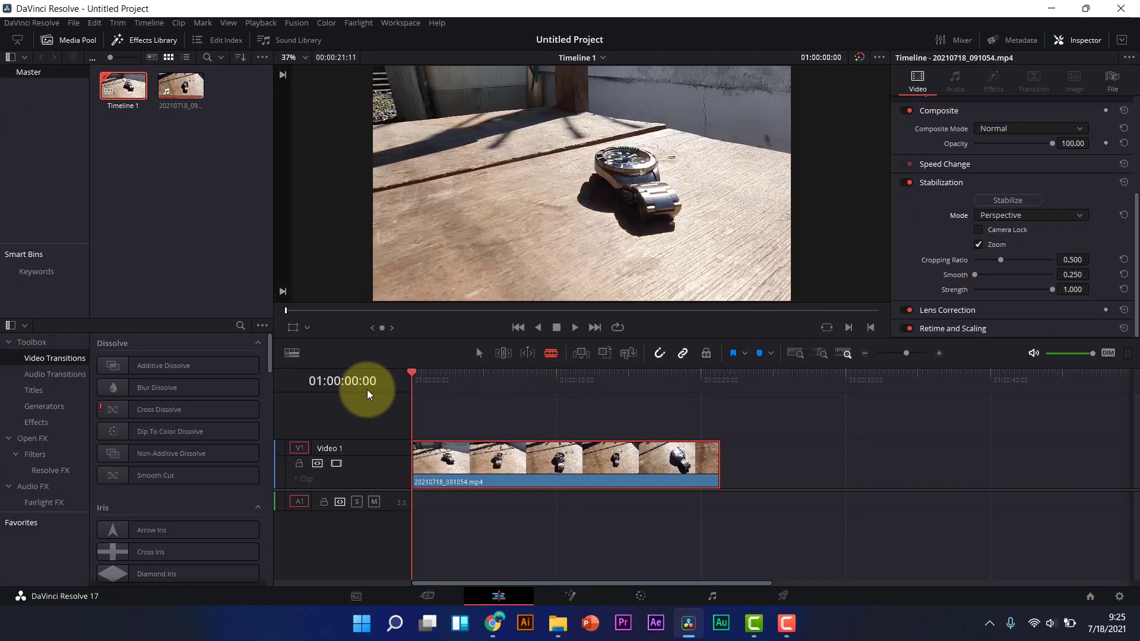
left_click(574, 326)
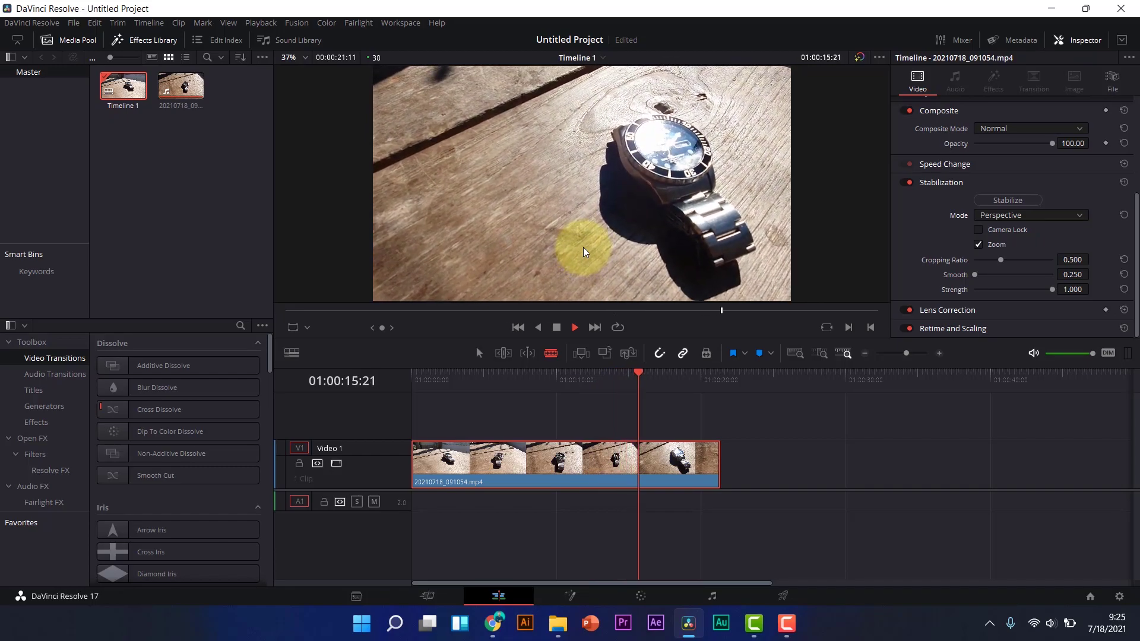
key("space")
Step: Split the watch clip at 01:00:08:00 and 01:00:18:02
left_click_drag(643, 376, 526, 438)
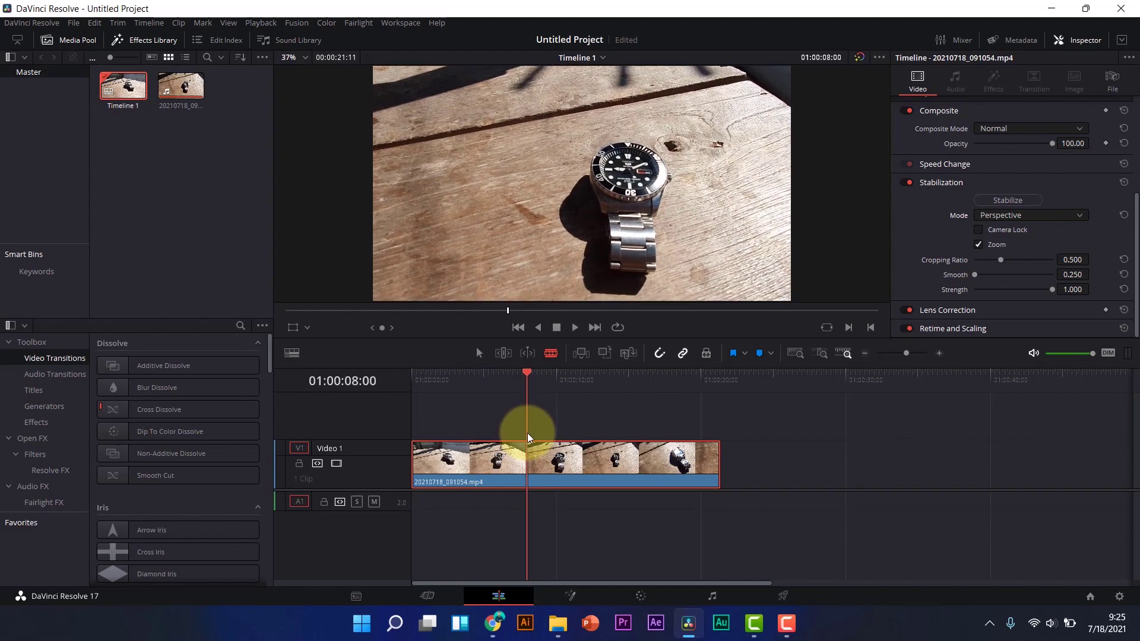
left_click(526, 465)
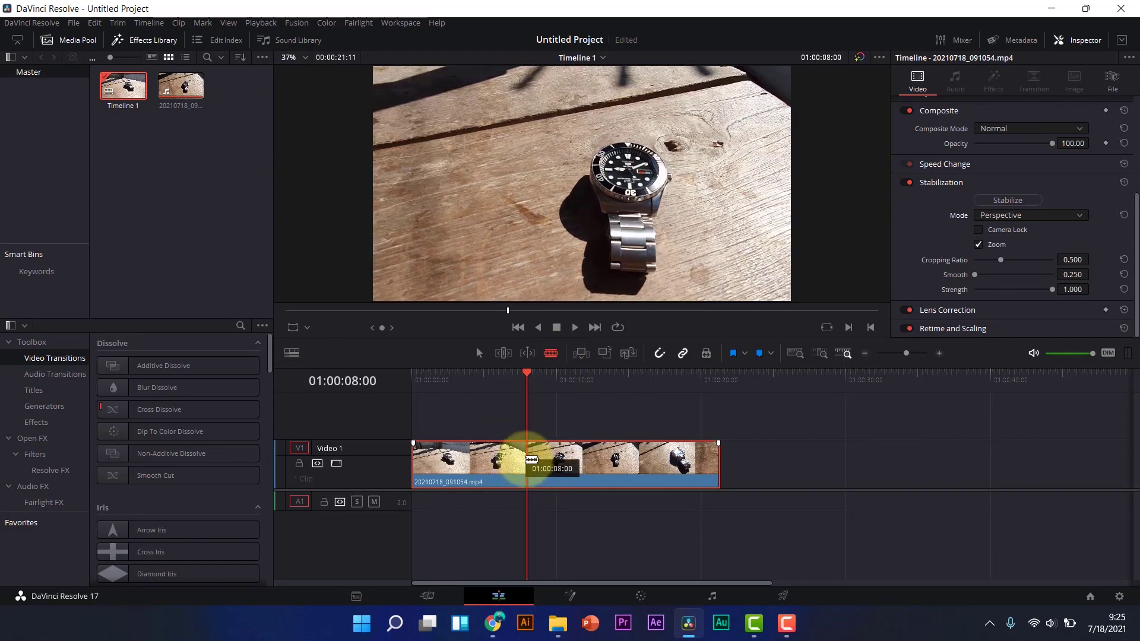
left_click_drag(526, 371, 672, 383)
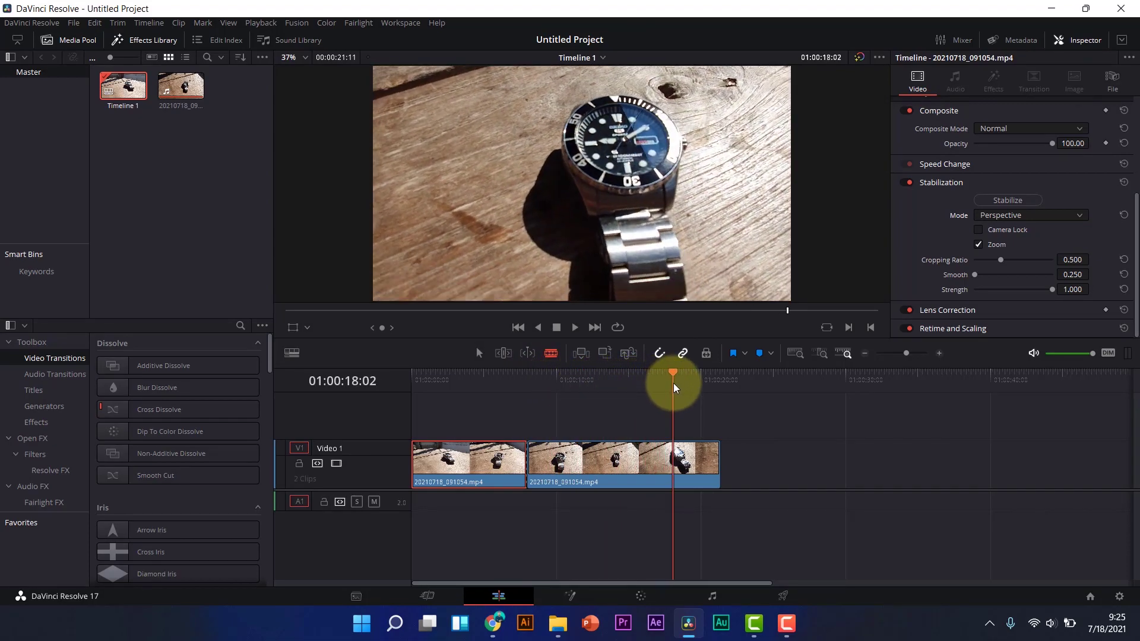
left_click(674, 455)
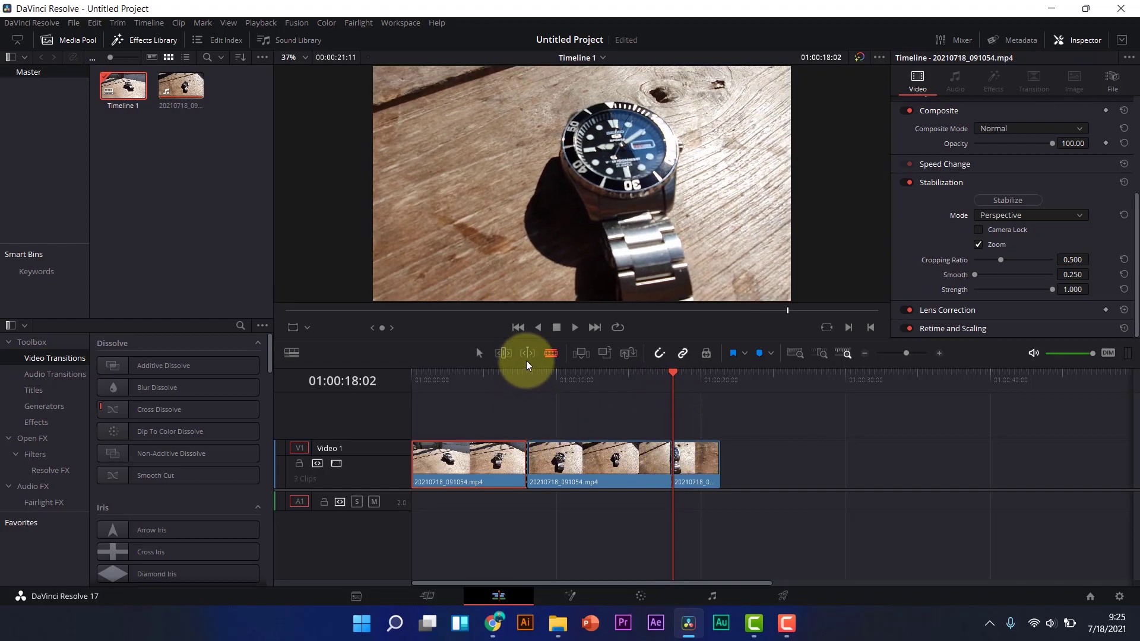
Step: Move the last and middle clip pieces later on the timeline, leaving gaps between all three and starting the middle piece at 01:00:16:11
left_click(479, 353)
left_click_drag(686, 466, 874, 474)
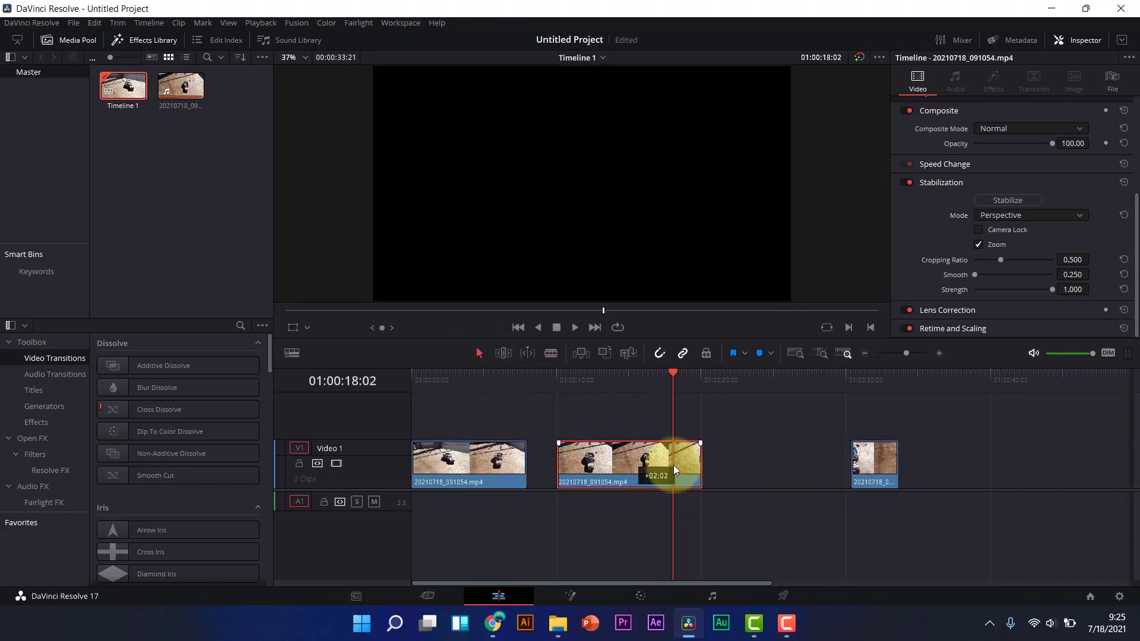
left_click_drag(669, 465, 729, 458)
Step: Park the playhead at the middle piece's start, and stabilize that piece in Translation mode
left_click_drag(674, 372, 707, 415)
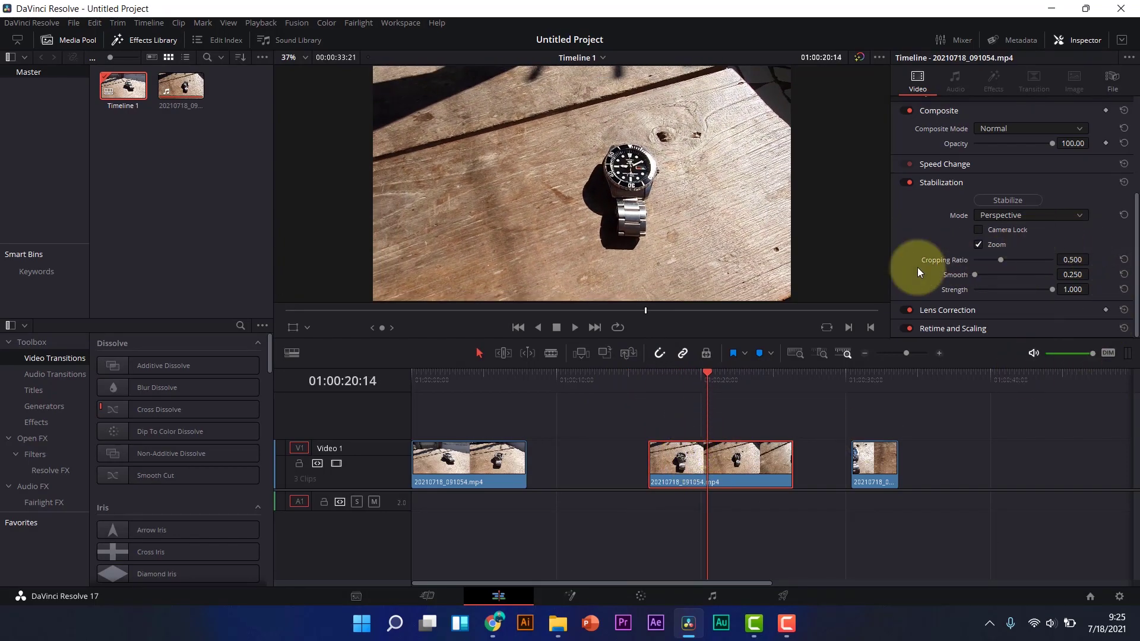
left_click_drag(709, 378, 650, 433)
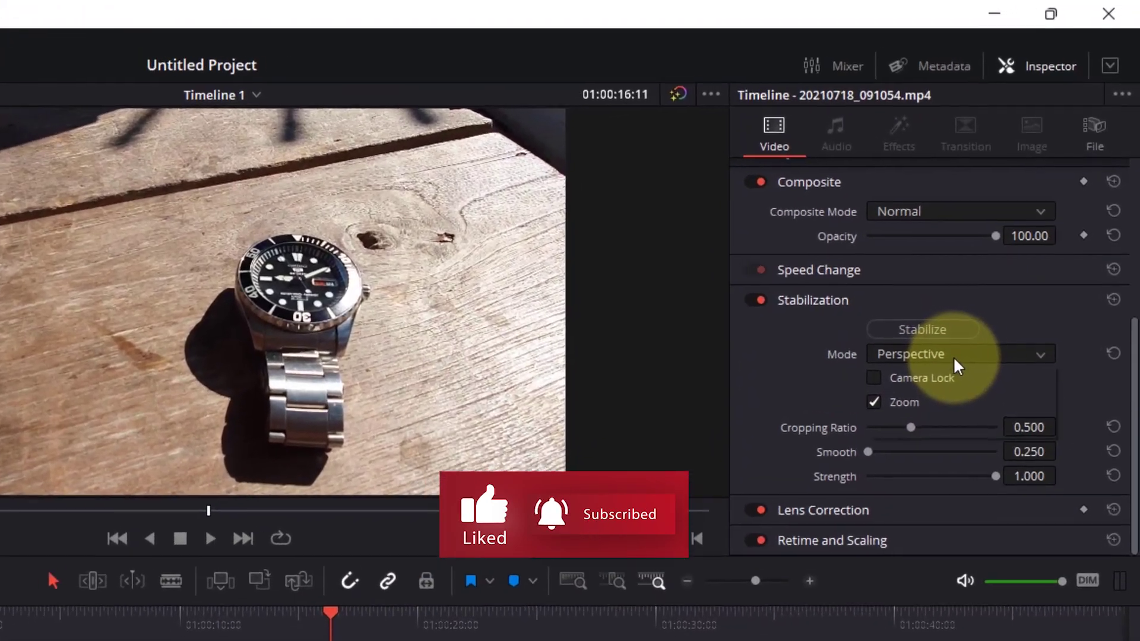
left_click(1028, 215)
left_click(959, 428)
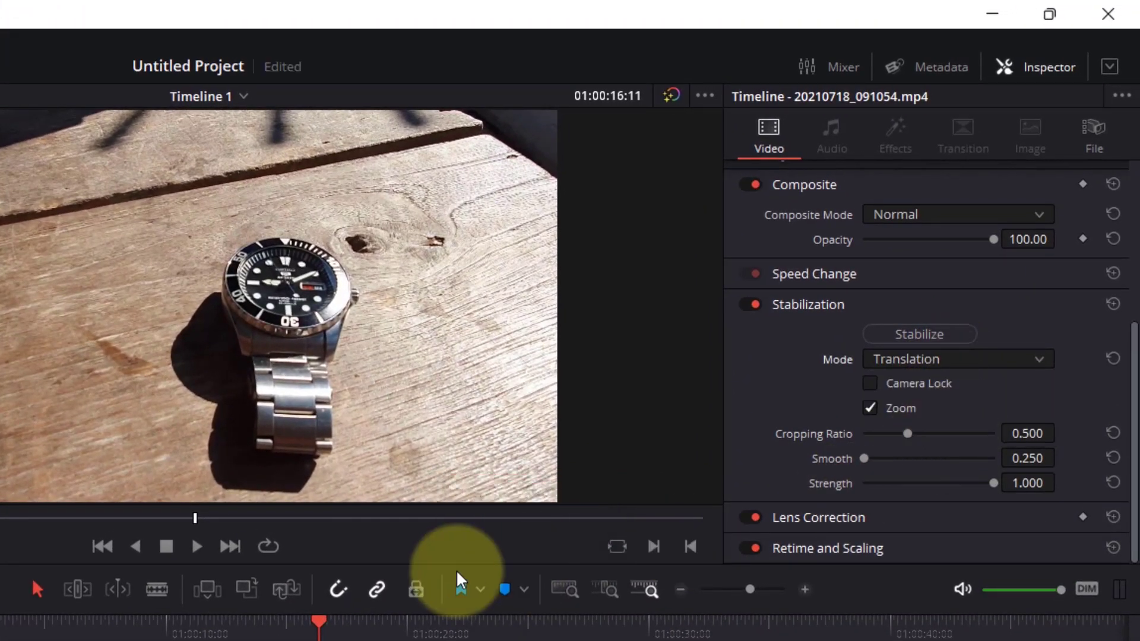
left_click(929, 333)
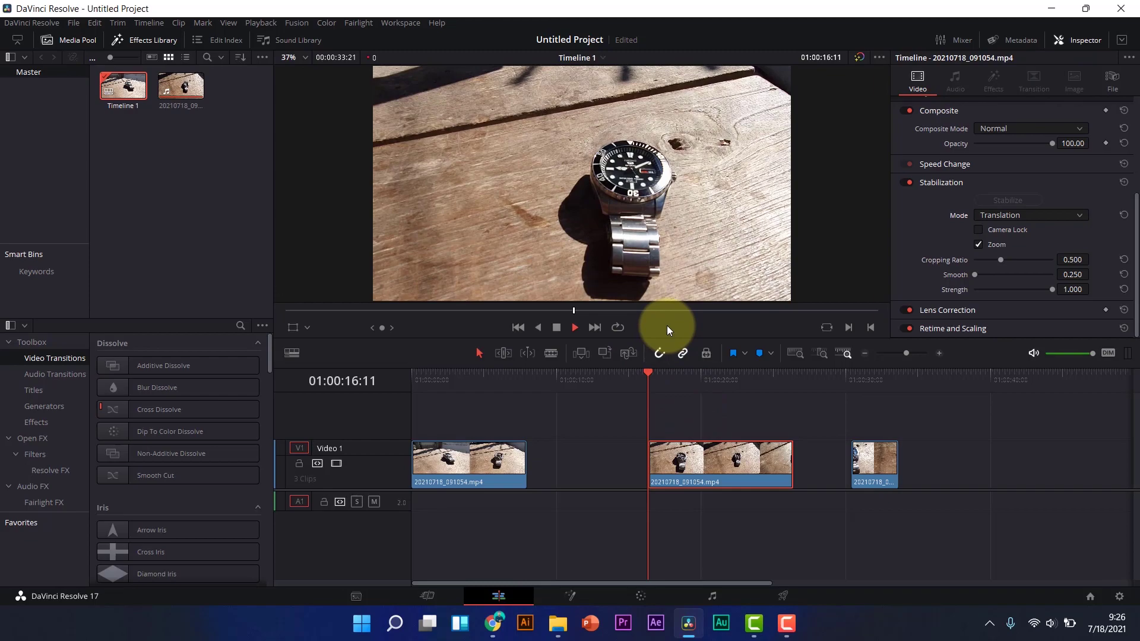
Step: Play the stabilized middle piece through to its end, and return the playhead to its start at 01:00:16:11
key("space")
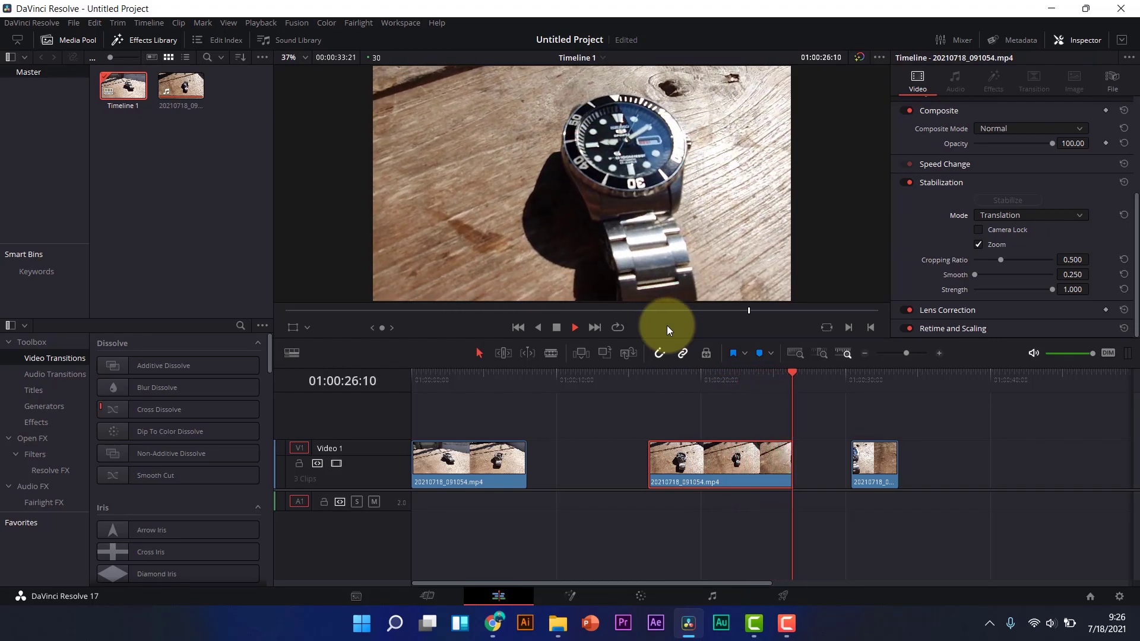
key("space")
left_click_drag(793, 372, 759, 454)
left_click_drag(756, 450, 654, 447)
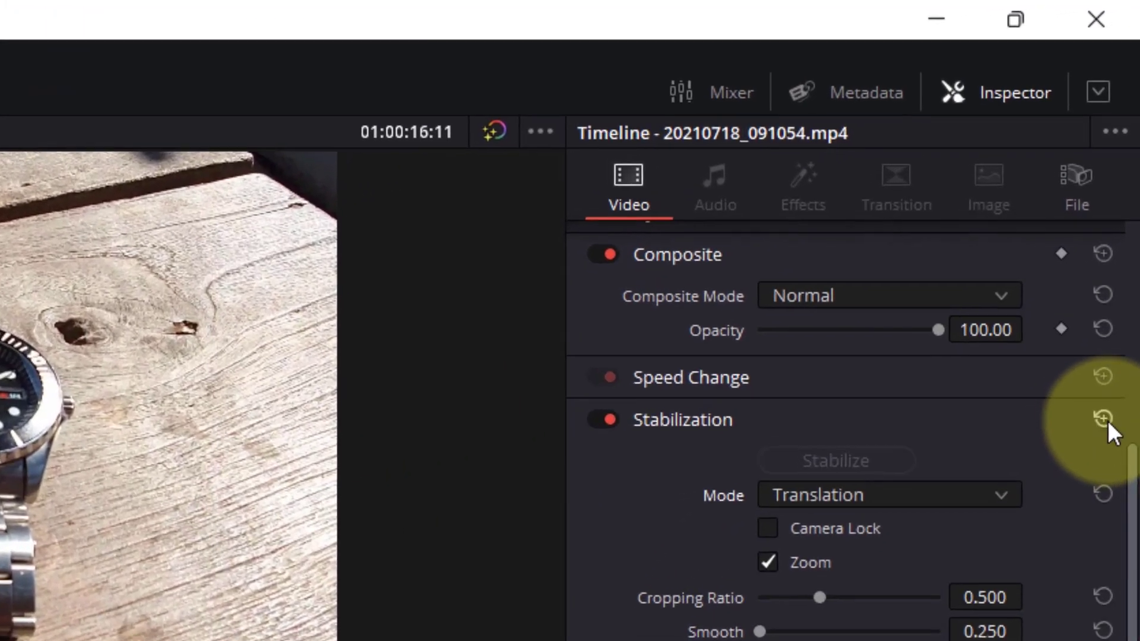
Step: Reset the middle piece's stabilization, play its opening seconds for comparison, and return the playhead to its start
left_click(1107, 425)
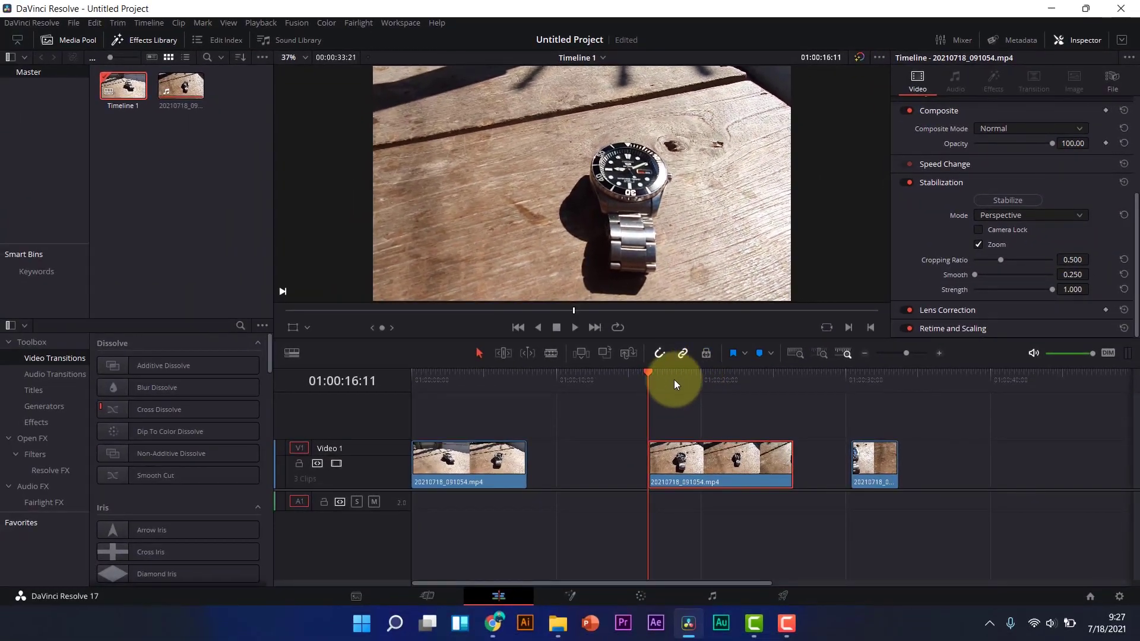
key("space")
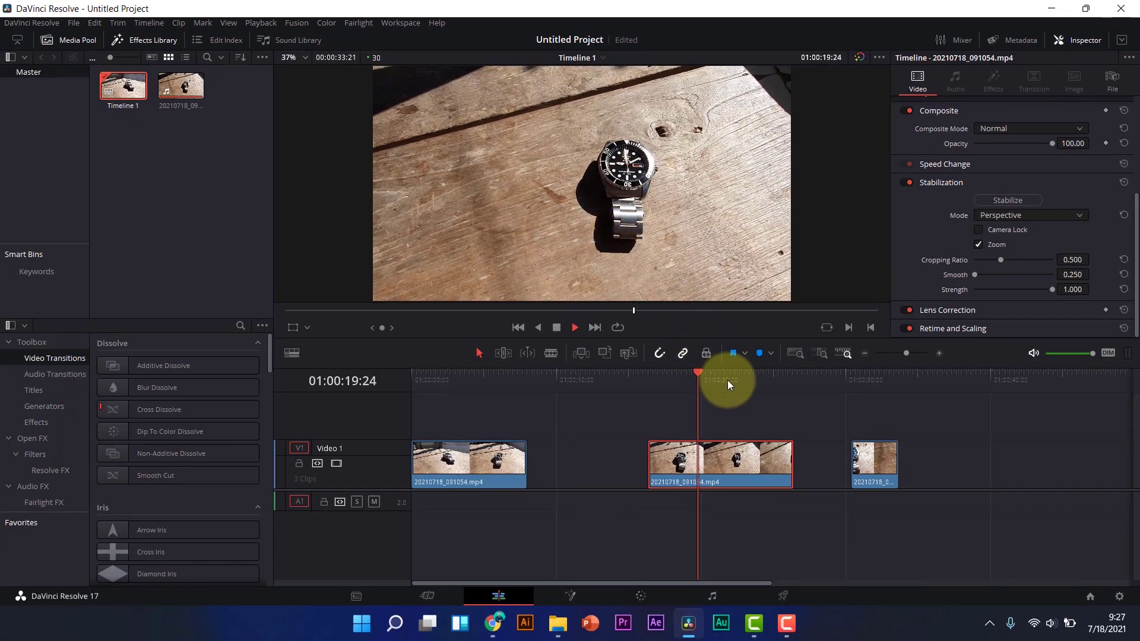
key("space")
left_click_drag(704, 371, 647, 364)
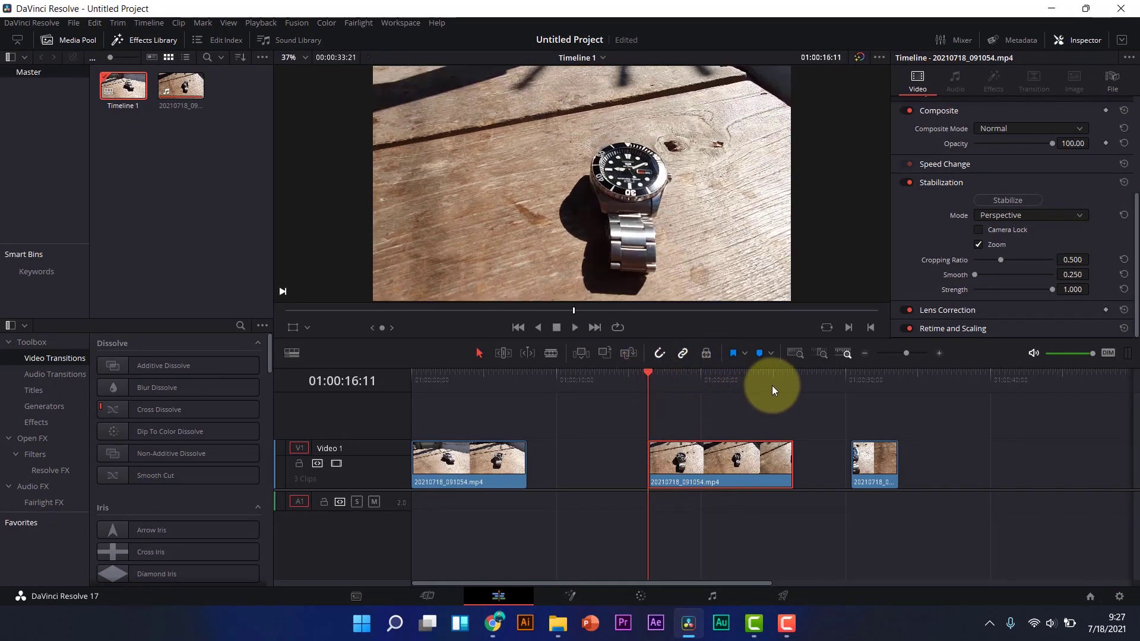
left_click(1071, 216)
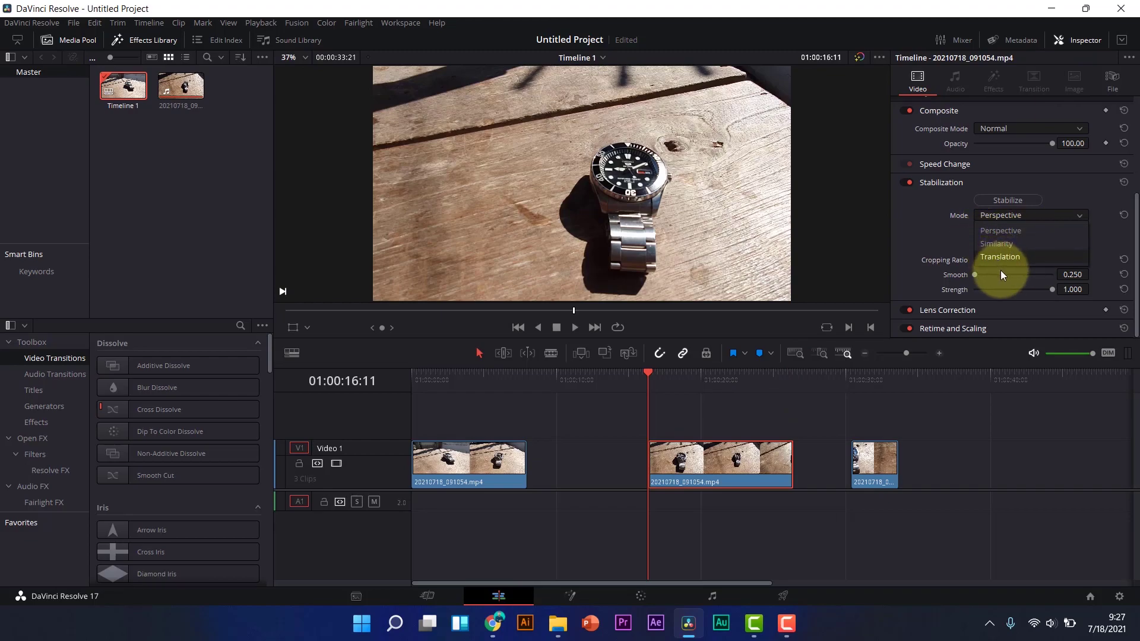
left_click(934, 236)
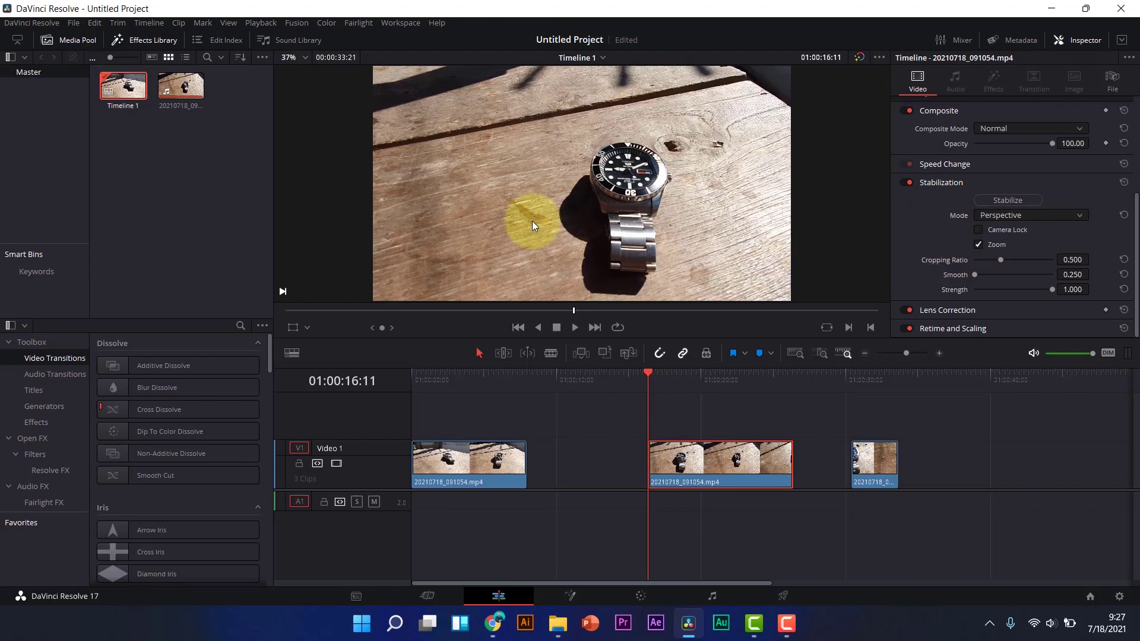